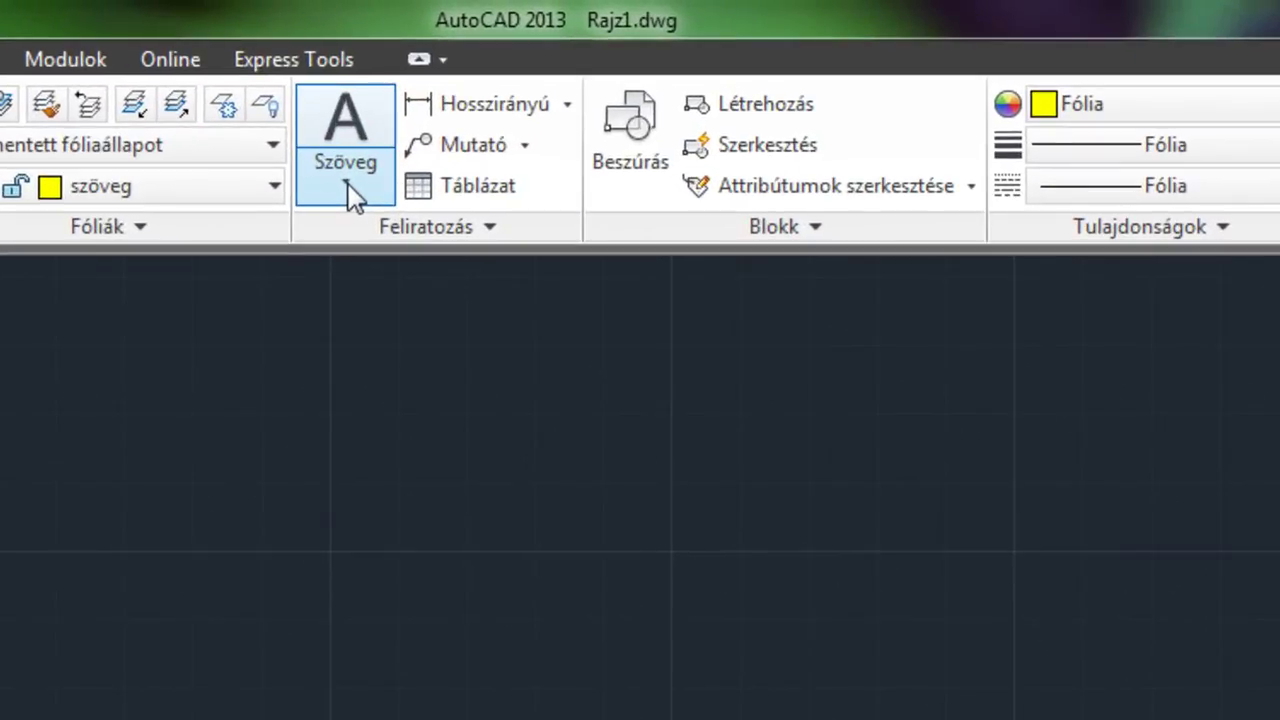
# Step: Open the Szöveg dropdown in the Feliratozás panel to show the text creation choices
pyautogui.click(347, 188)
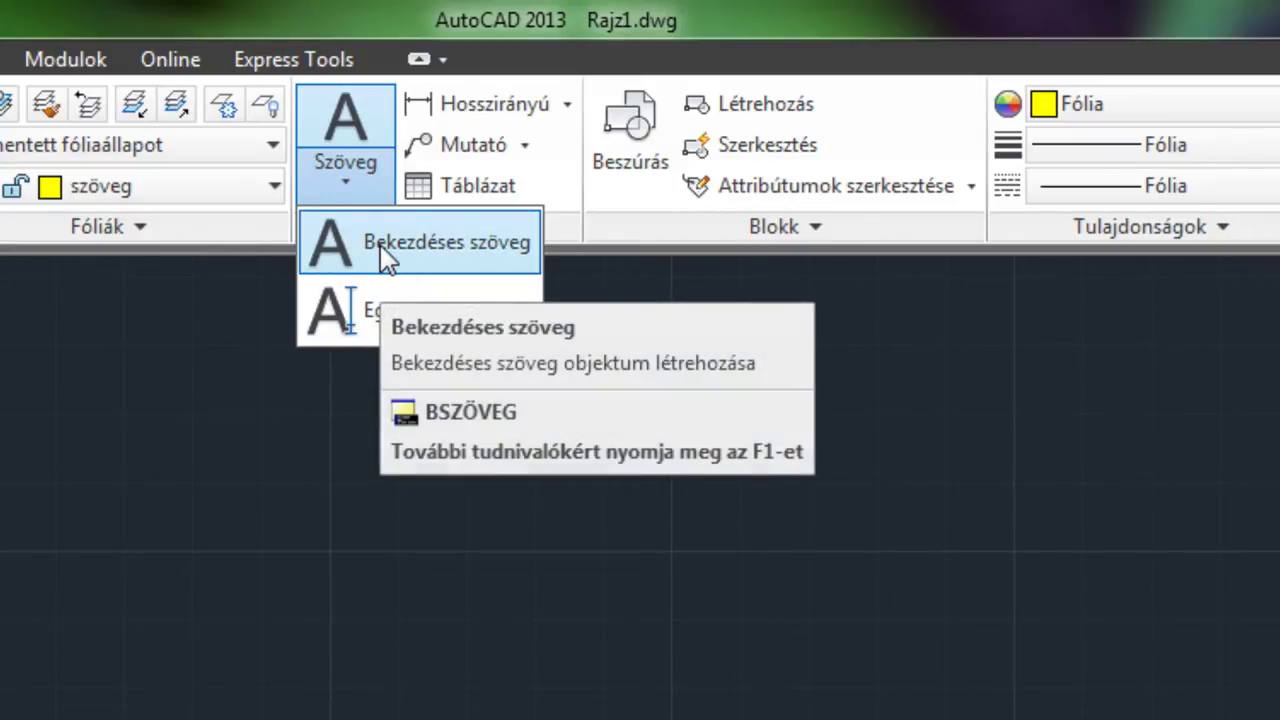
pyautogui.moveTo(563, 94)
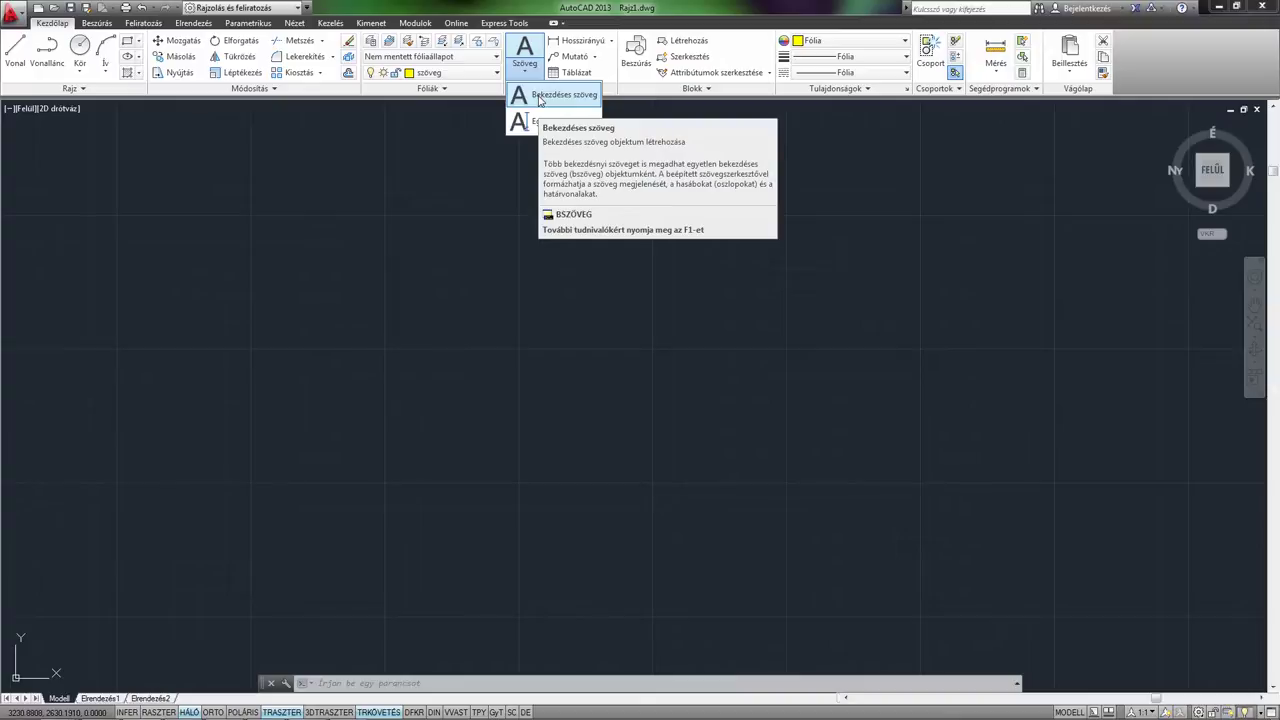
# Step: Start Bekezdéses szöveg and place a multiline text box across the upper middle of the drawing
pyautogui.click(539, 96)
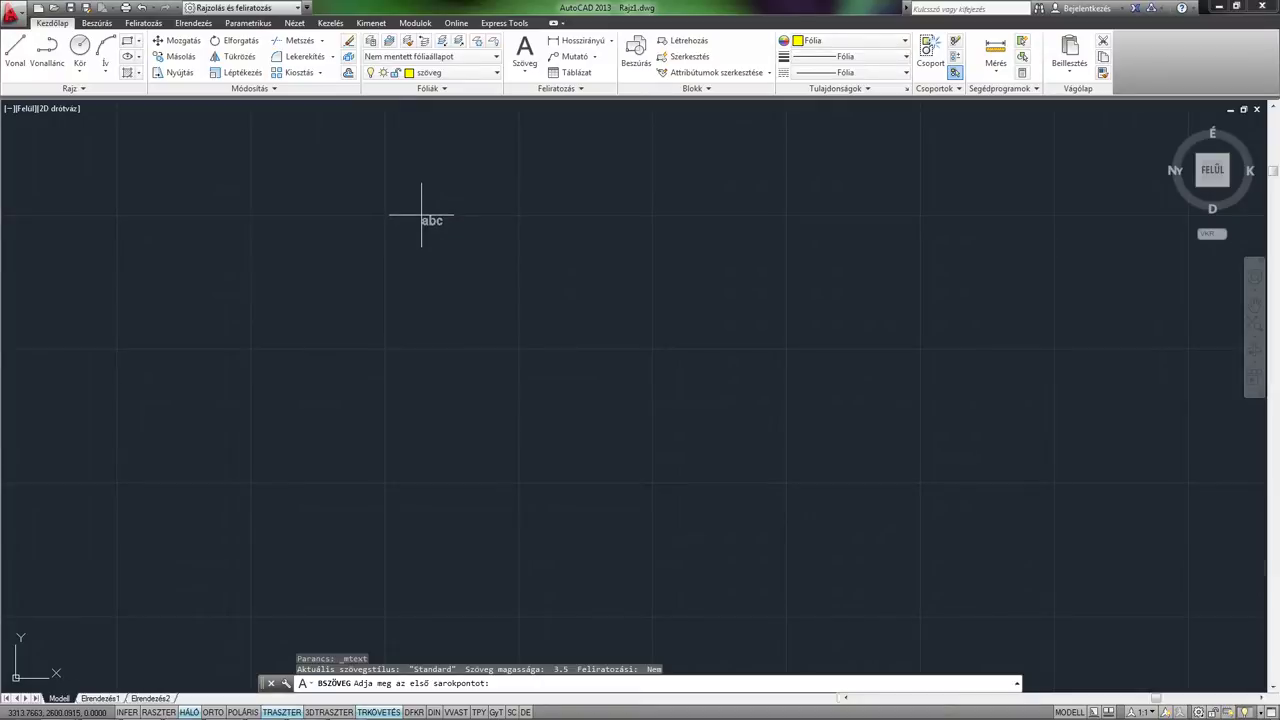
pyautogui.click(421, 215)
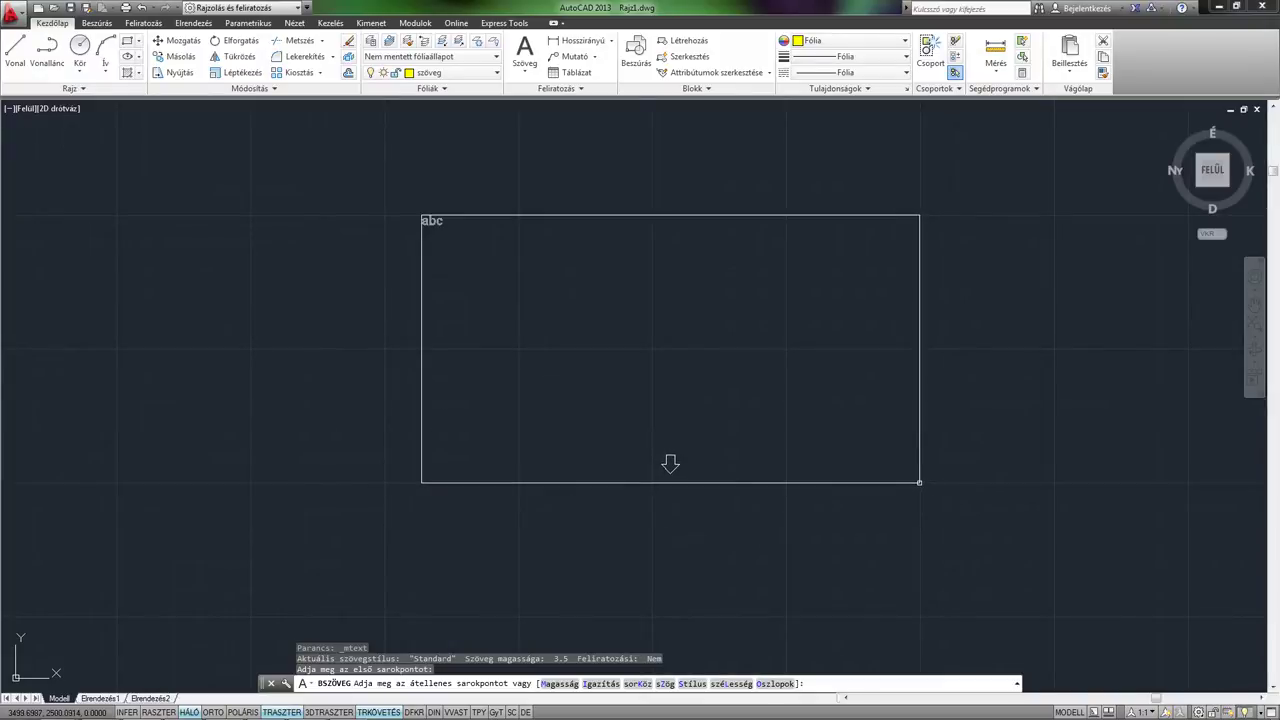
pyautogui.click(919, 482)
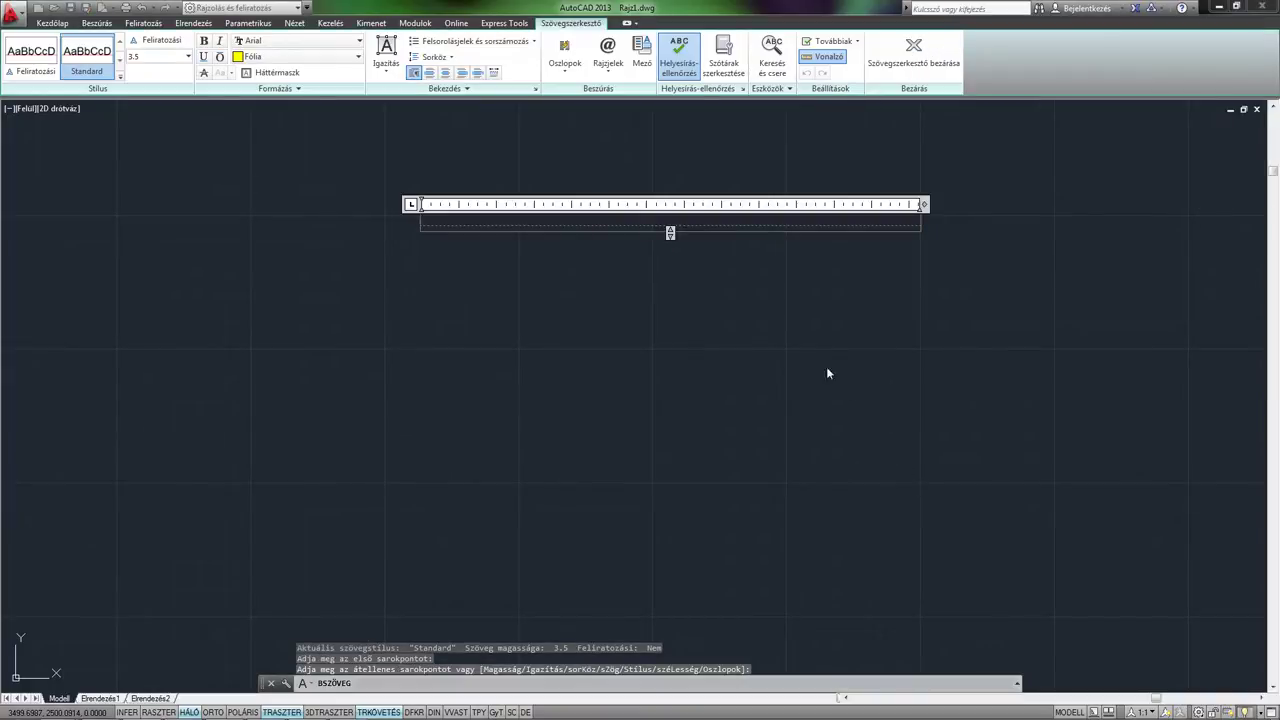
# Step: Type 'AutoCAD alapismeretek Autodesk', enlarging the text box so all lines fit
pyautogui.moveTo(670, 232); pyautogui.dragTo(670, 254)
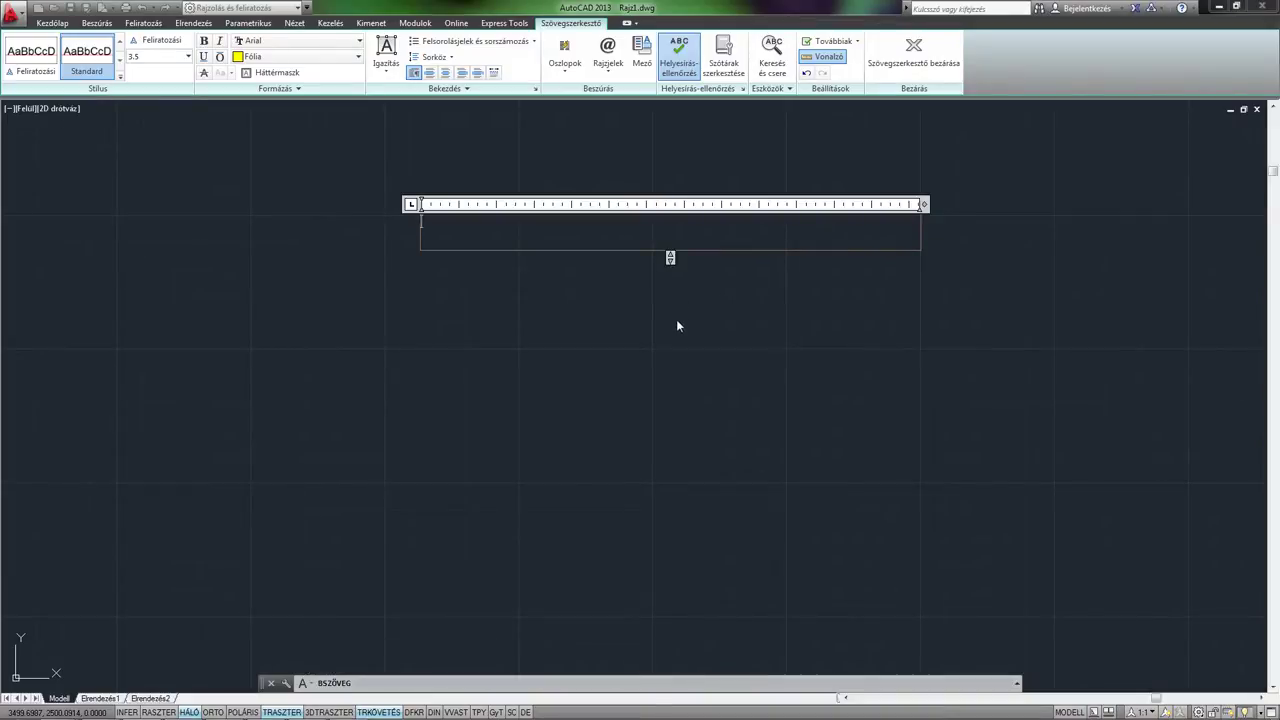
pyautogui.write('AutoC')
pyautogui.write('AD alapis')
pyautogui.write('merete')
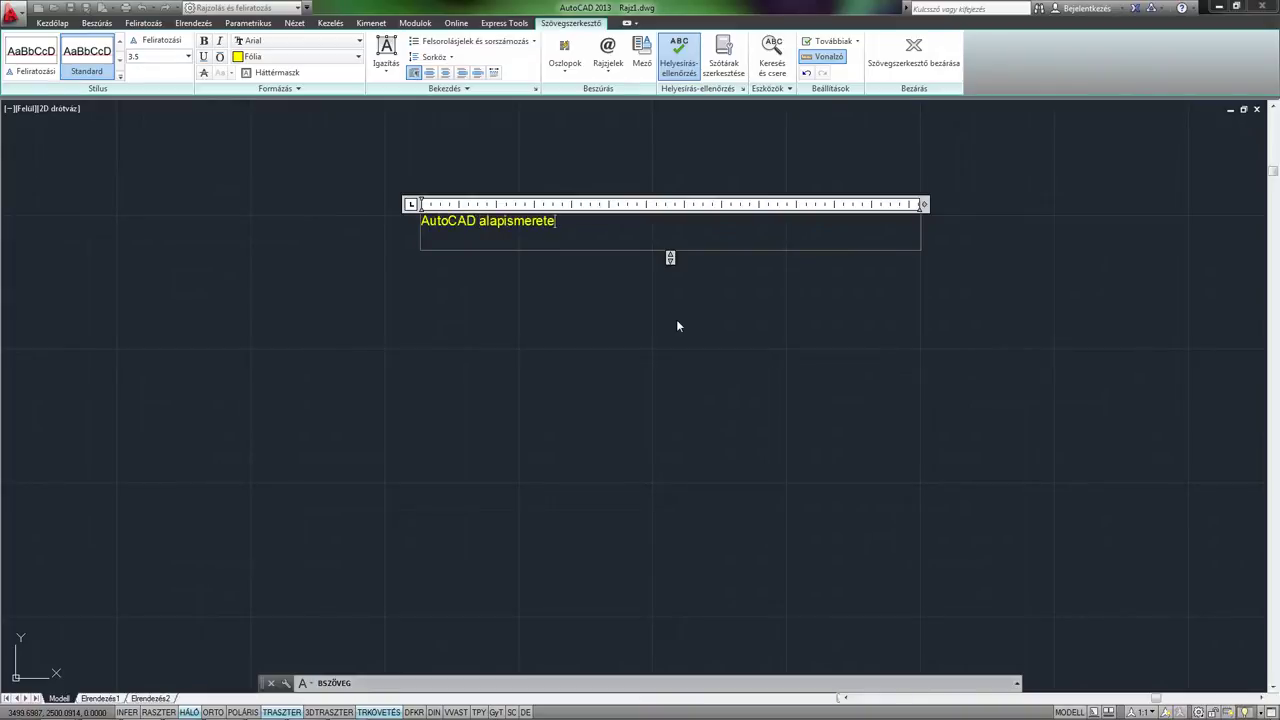
pyautogui.write('k ')
pyautogui.write('Aut')
pyautogui.write('odesk')
pyautogui.press('Return')
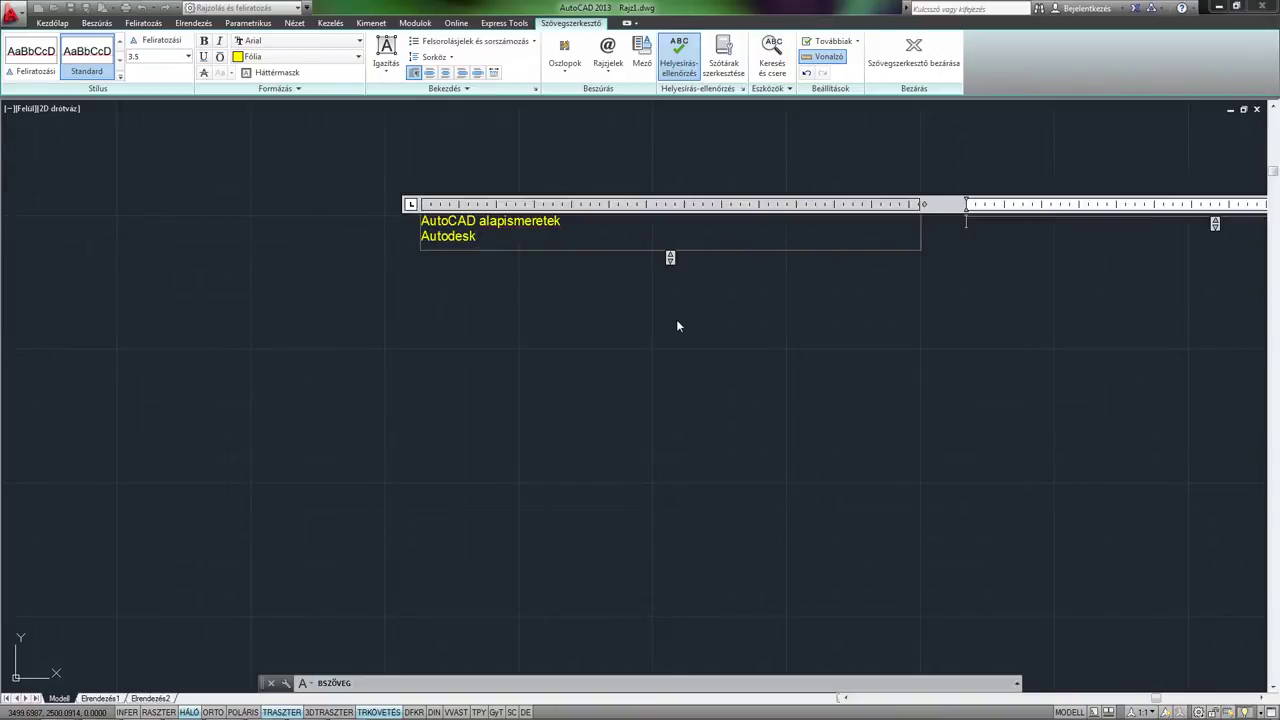
pyautogui.scroll(-3, 795, 292)
pyautogui.moveTo(766, 366); pyautogui.dragTo(651, 371, button='middle')
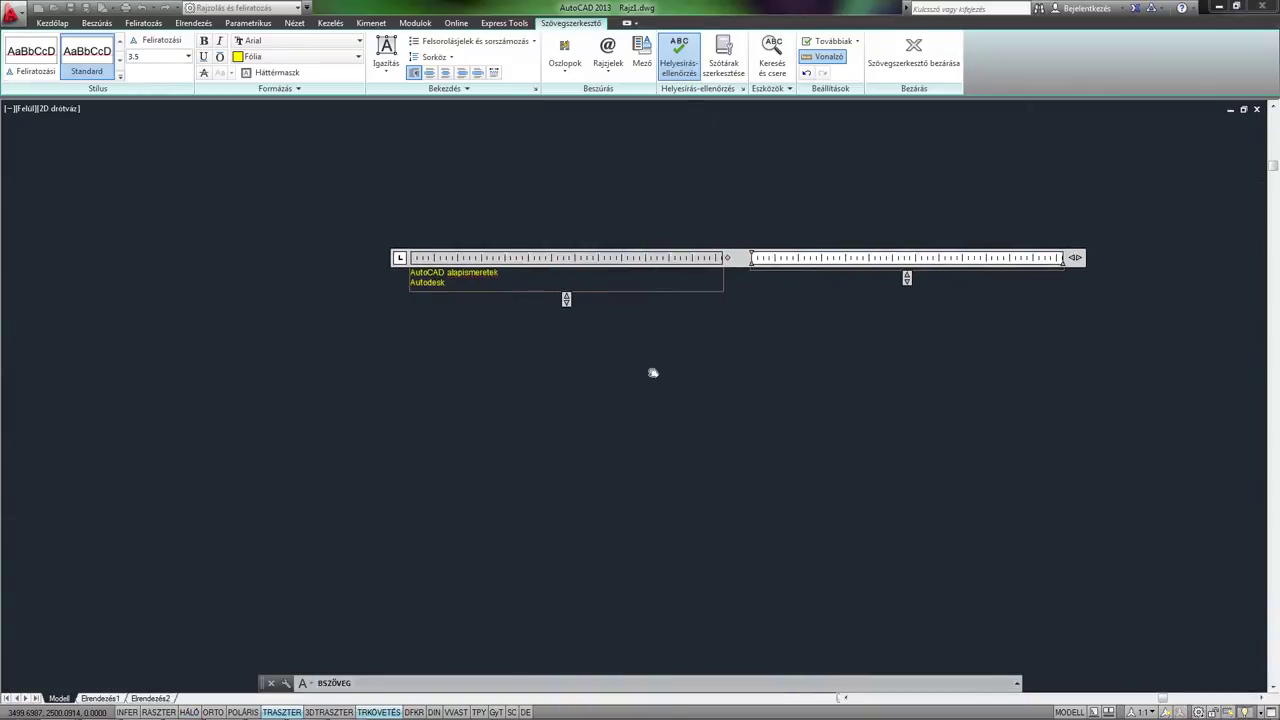
pyautogui.moveTo(557, 297); pyautogui.dragTo(557, 423)
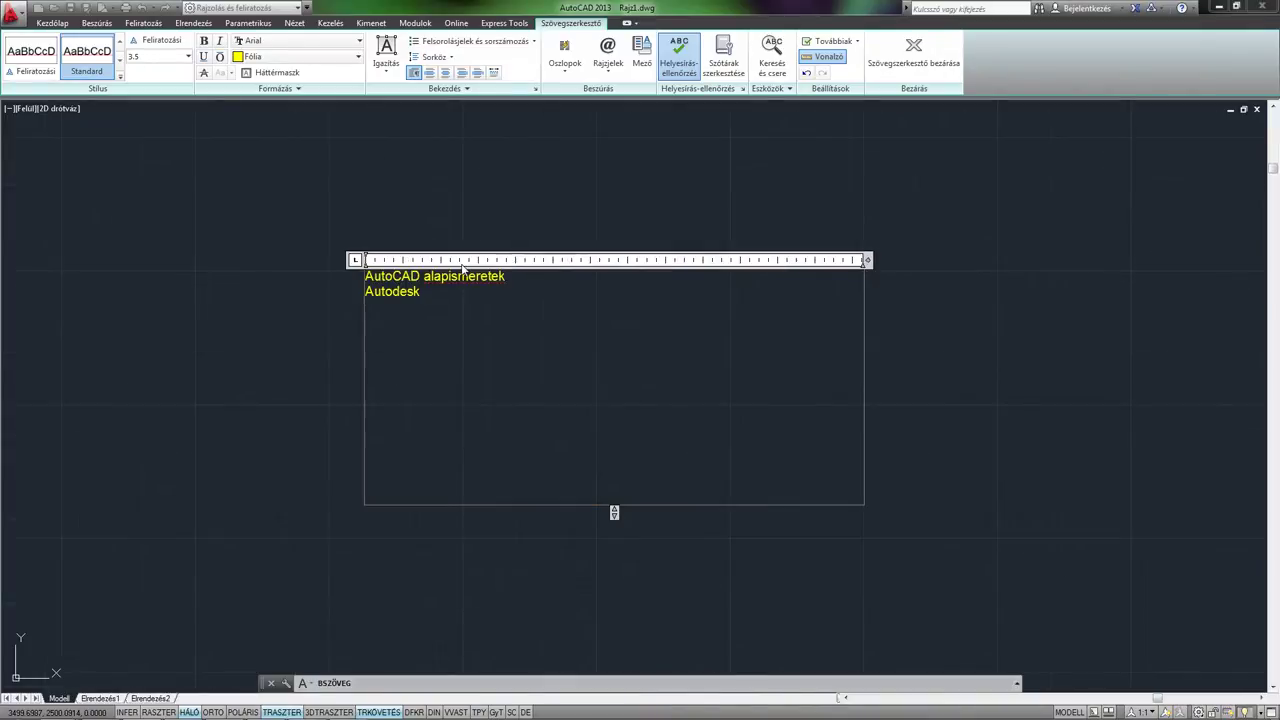
pyautogui.scroll(2, 457, 284)
pyautogui.scroll(2, 444, 306)
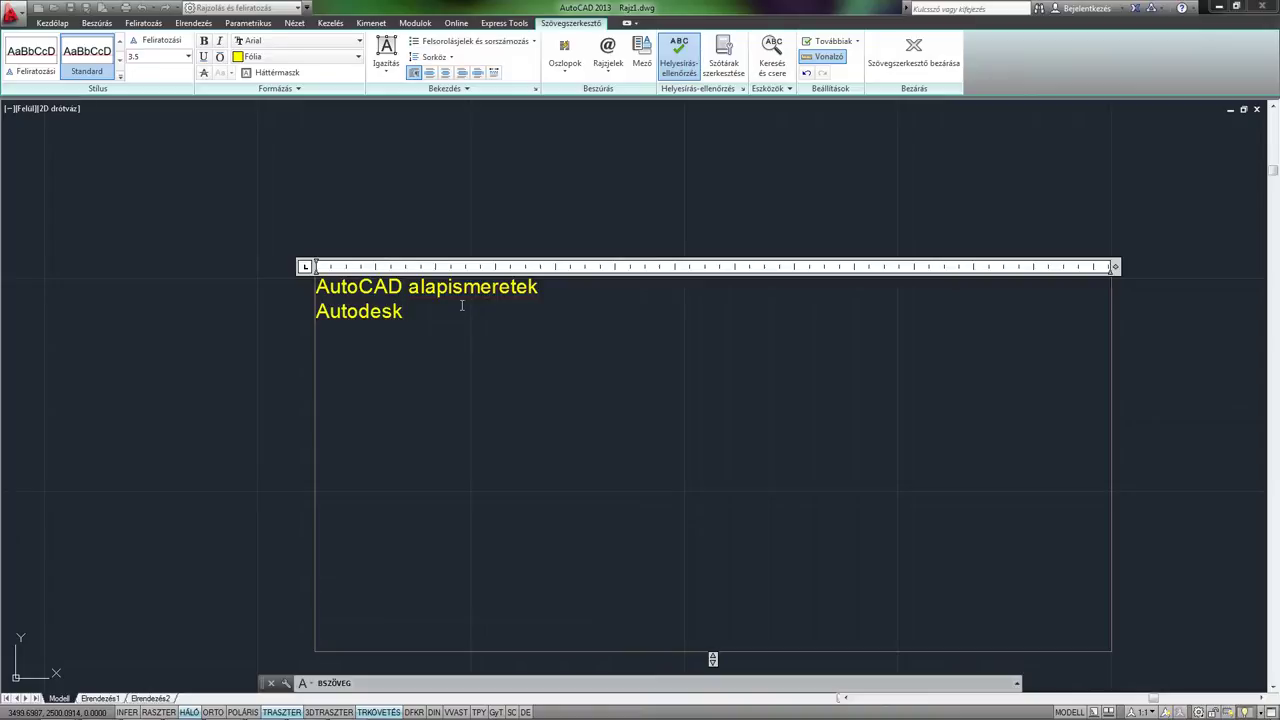
# Step: Add the numbers 1 through 5 on separate lines below Autodesk
pyautogui.press('Return')
pyautogui.write('1')
pyautogui.press('Return')
pyautogui.write('2 3 4 5')
# Step: Close the editor to place the text in the drawing and select the text block
pyautogui.click(907, 66)
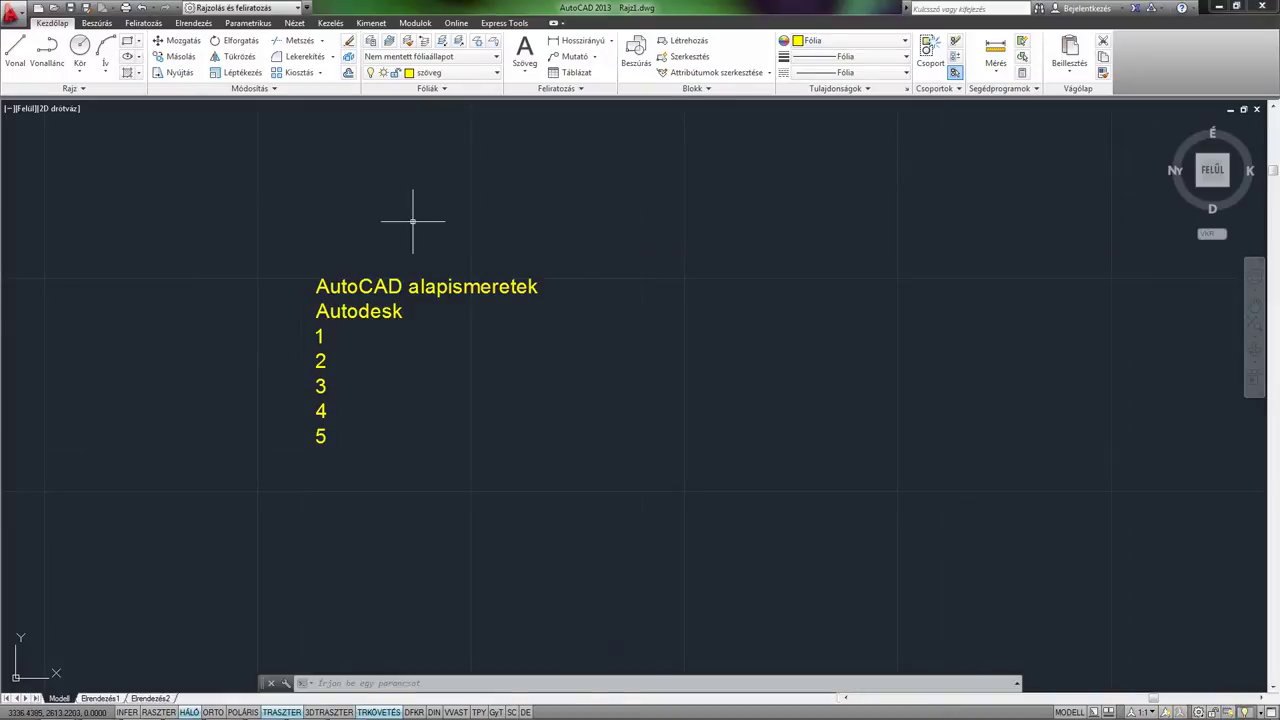
pyautogui.moveTo(414, 220); pyautogui.dragTo(491, 226, button='middle')
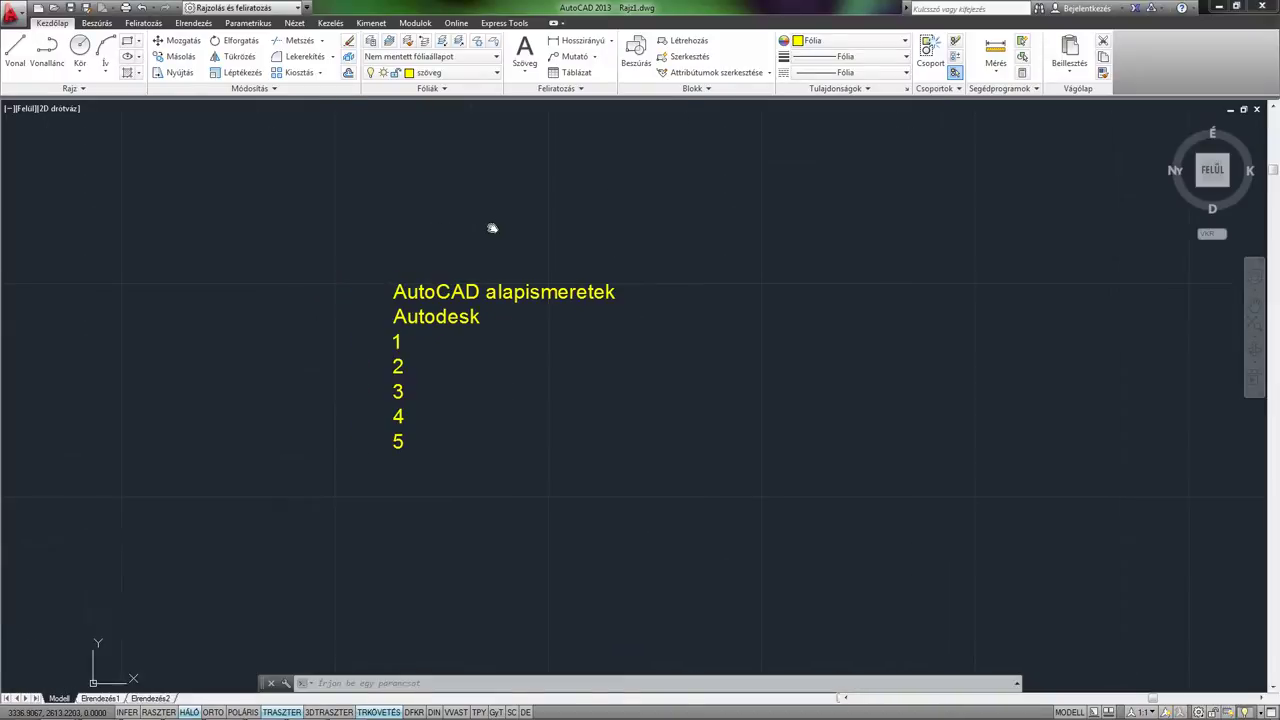
pyautogui.click(420, 292)
pyautogui.scroll(-2, 436, 287)
pyautogui.moveTo(581, 345); pyautogui.dragTo(509, 329, button='middle')
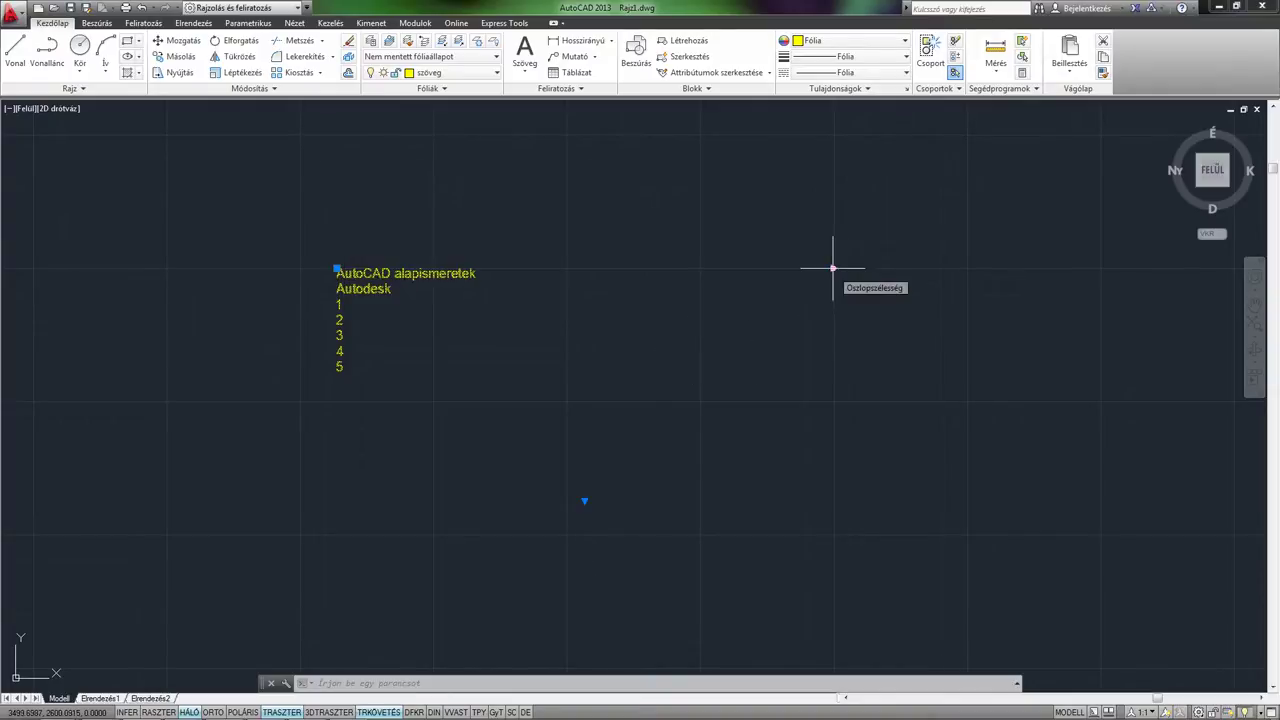
# Step: Use the column width and height grips to shorten and narrow the text columns
pyautogui.click(832, 268)
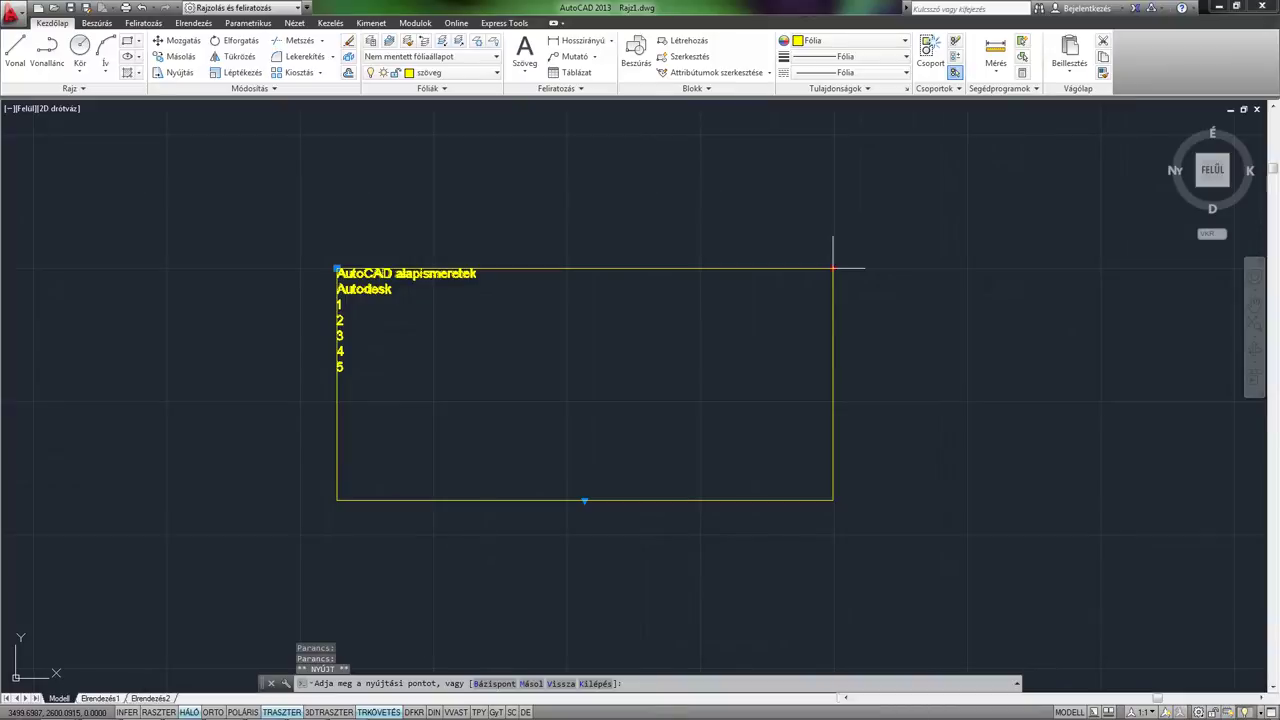
pyautogui.press('Escape')
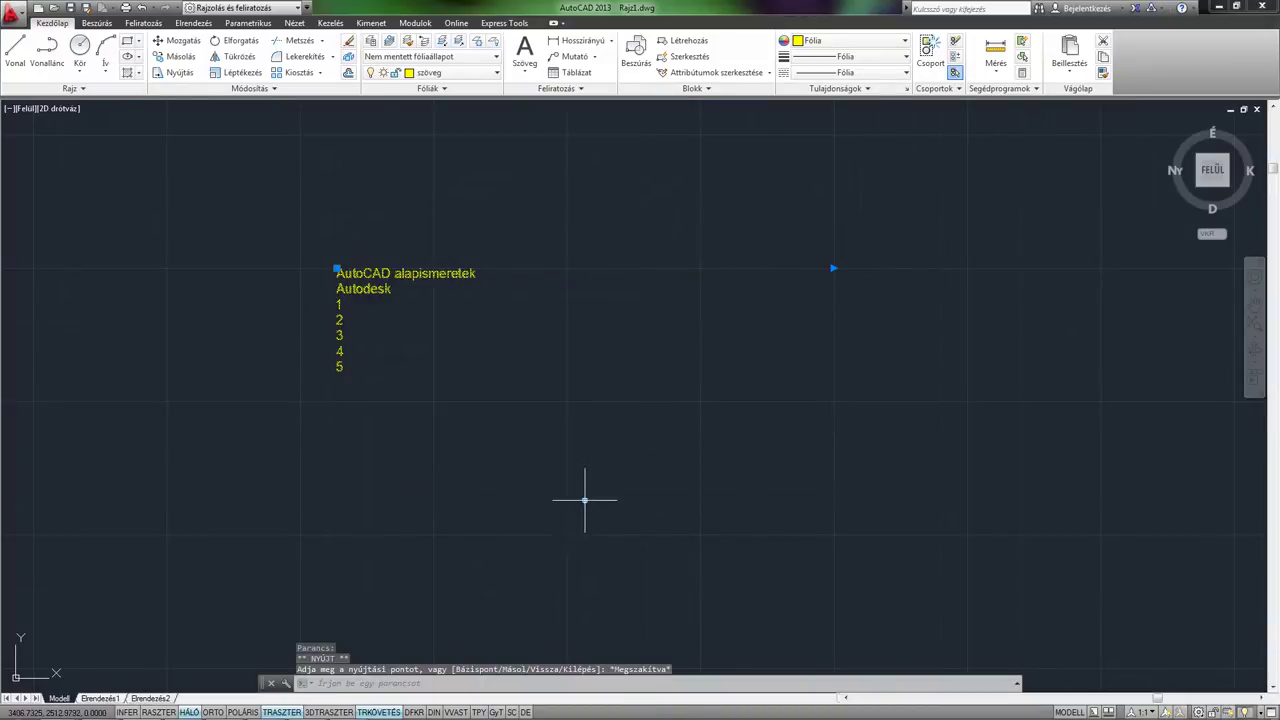
pyautogui.click(585, 500)
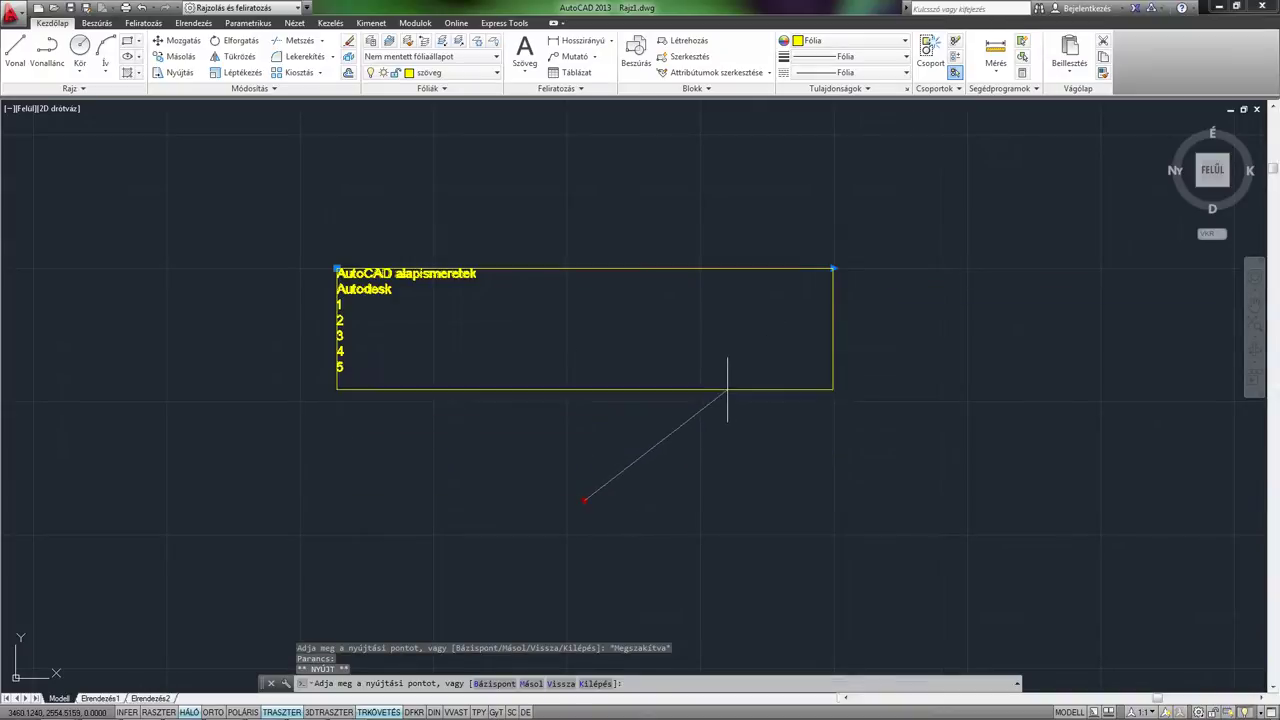
pyautogui.scroll(-2, 668, 396)
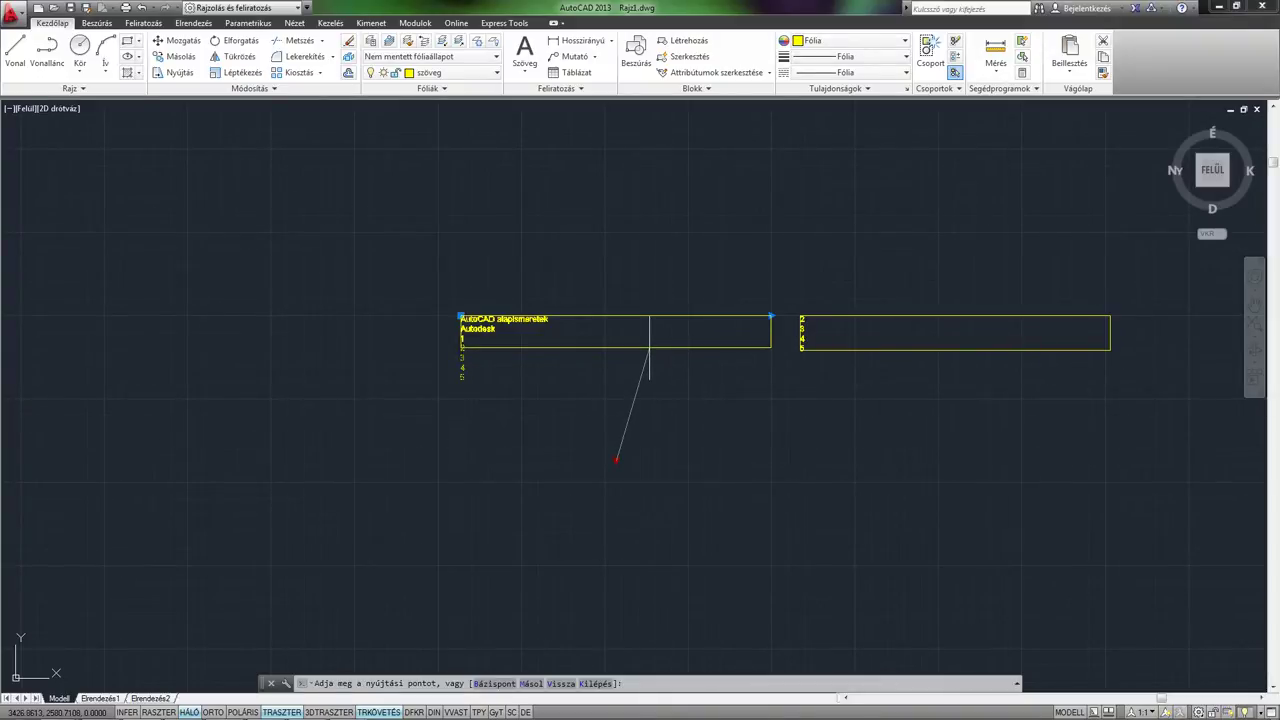
pyautogui.click(649, 348)
pyautogui.click(770, 316)
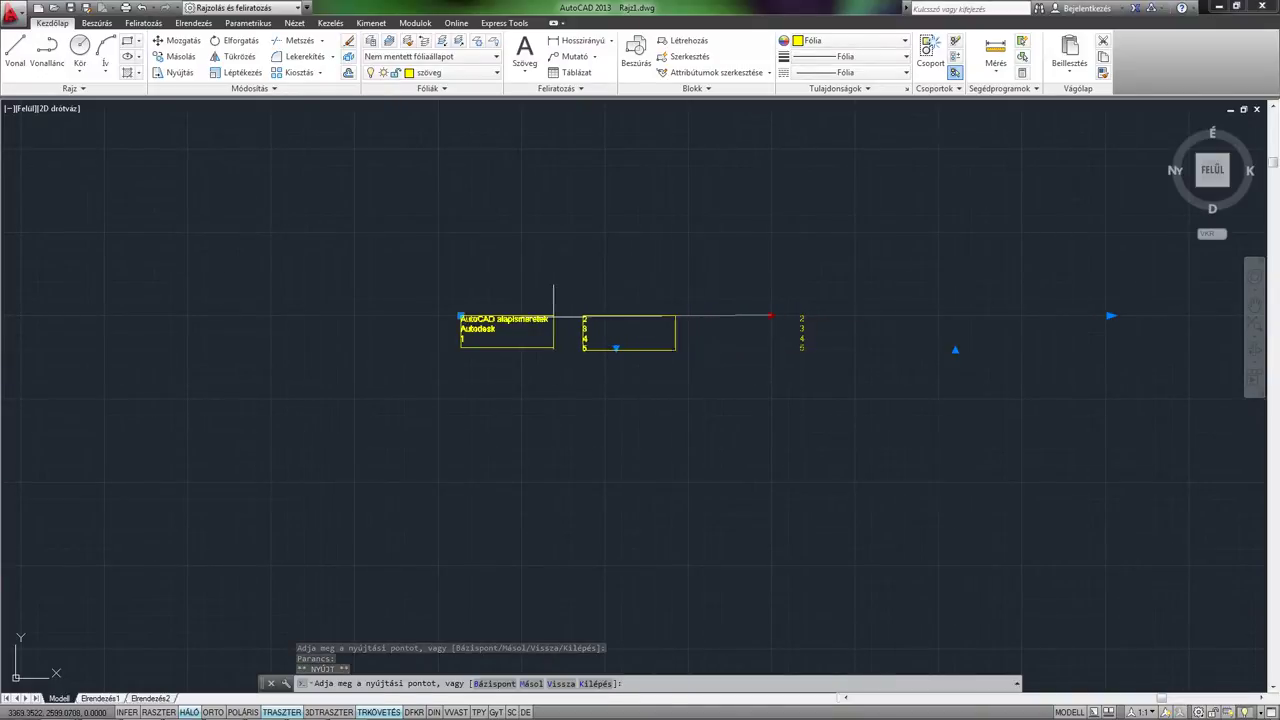
pyautogui.click(525, 316)
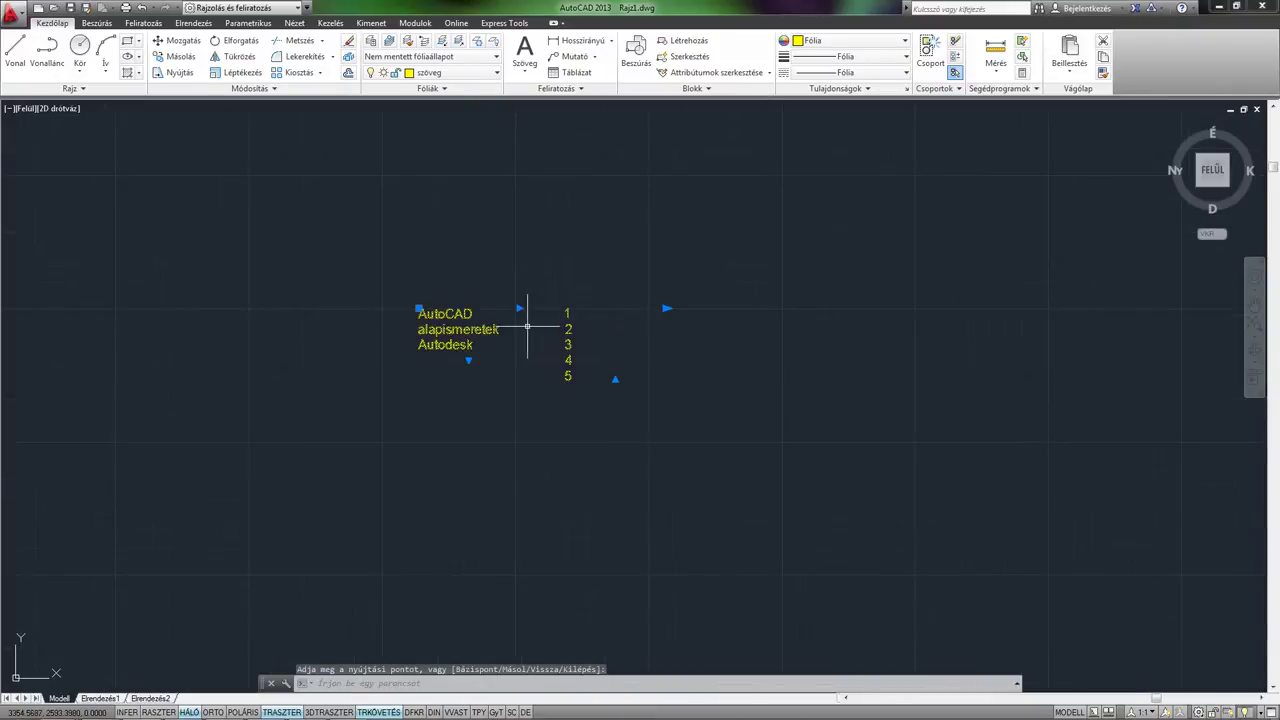
# Step: Lengthen the column so all lines fit in one, widen it slightly, and deselect
pyautogui.click(468, 360)
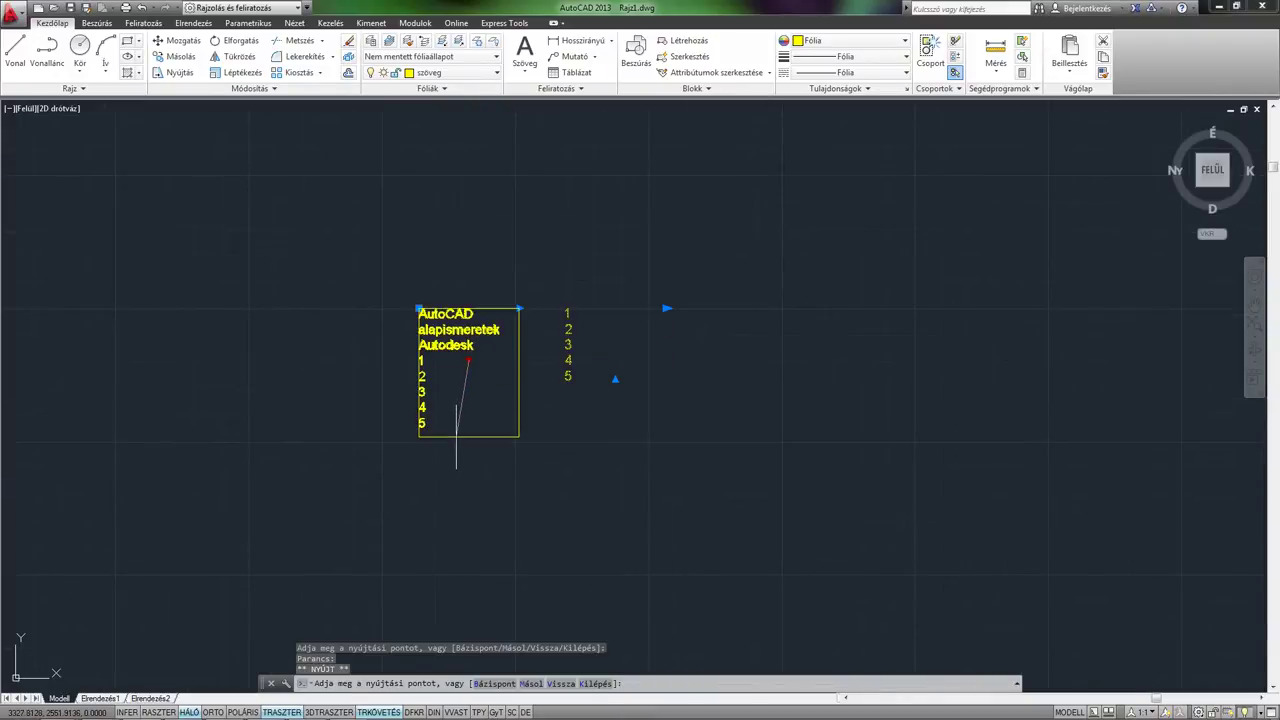
pyautogui.click(458, 461)
pyautogui.click(519, 308)
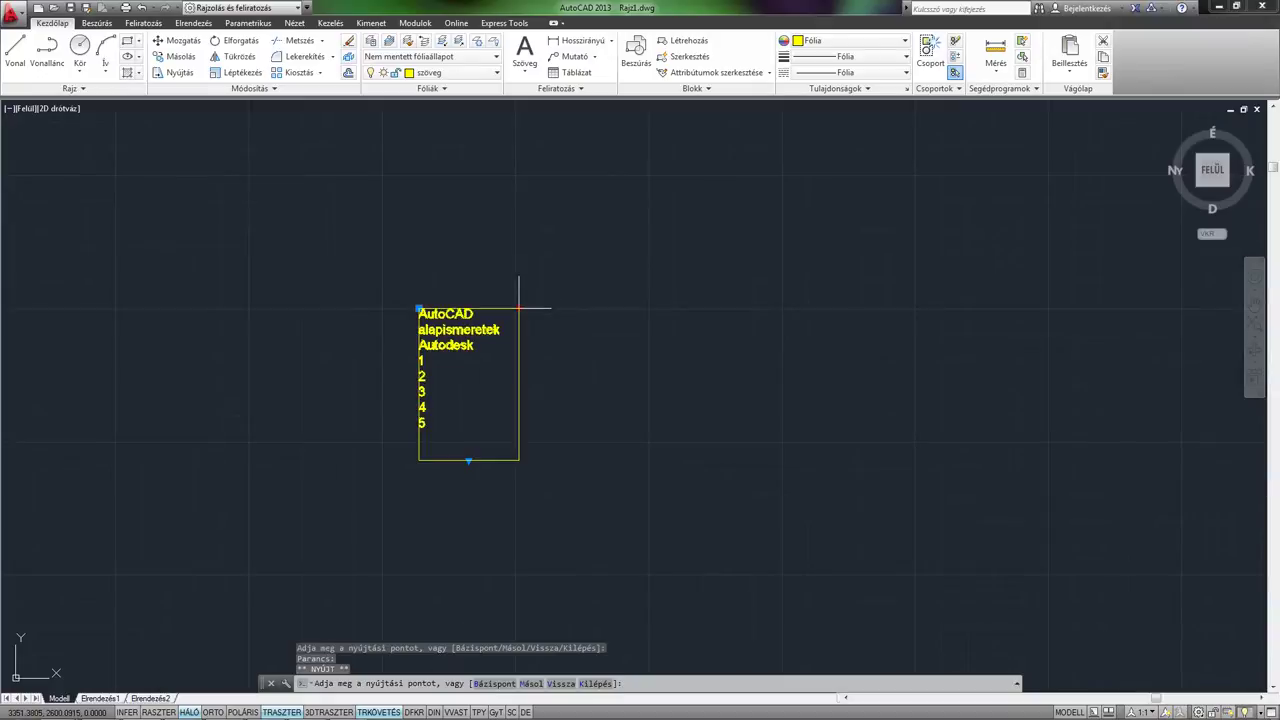
pyautogui.click(556, 308)
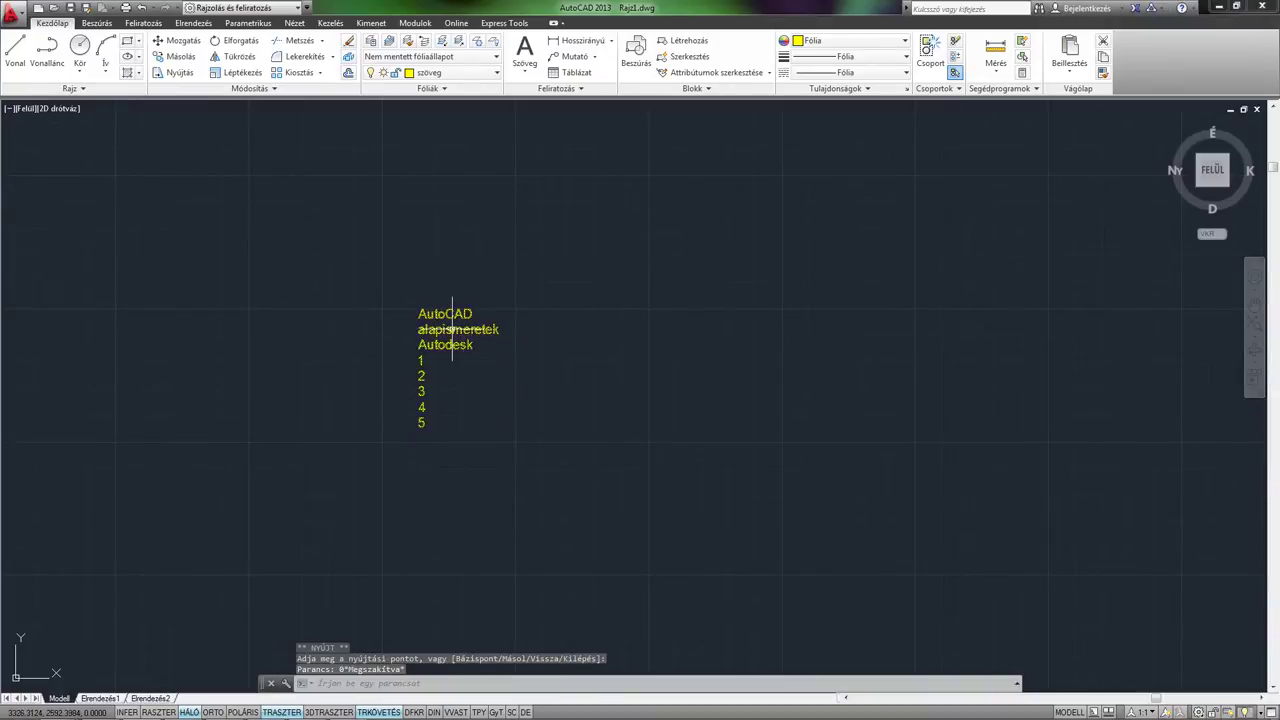
pyautogui.click(433, 280)
pyautogui.press('Escape')
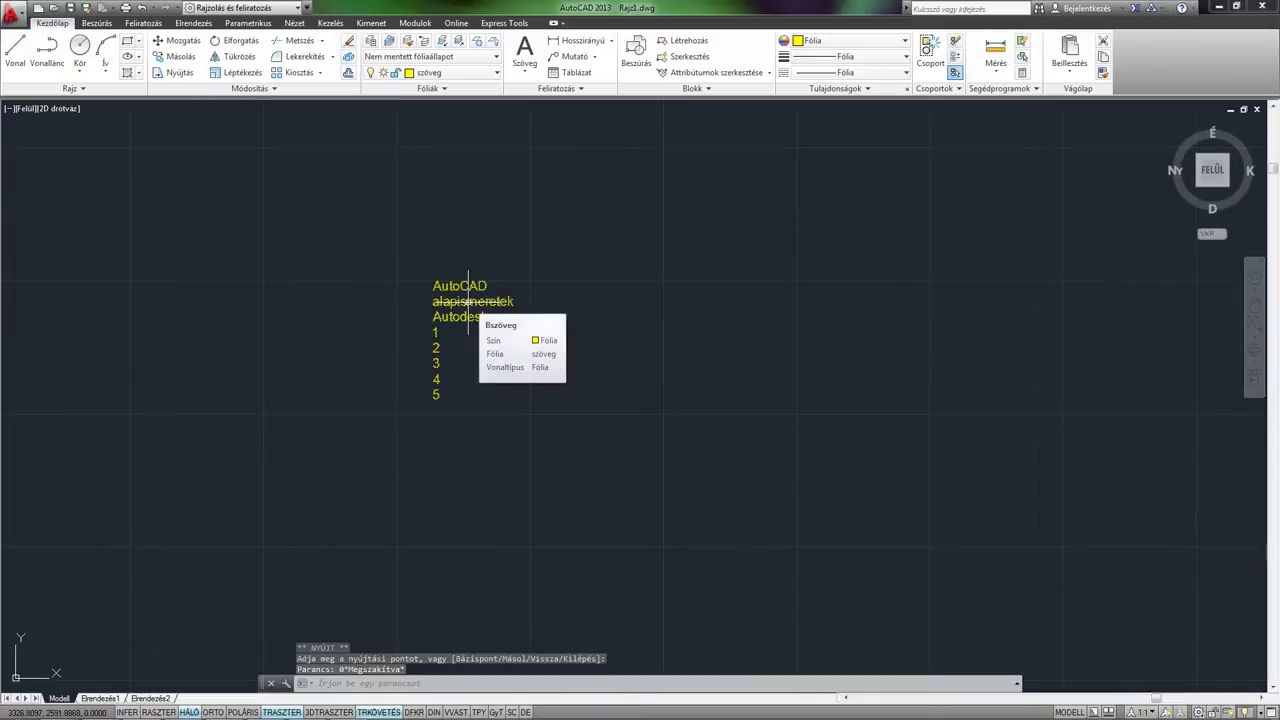
# Step: Reopen the text and format the word 'AutoCAD' bold italic
pyautogui.doubleClick(468, 300)
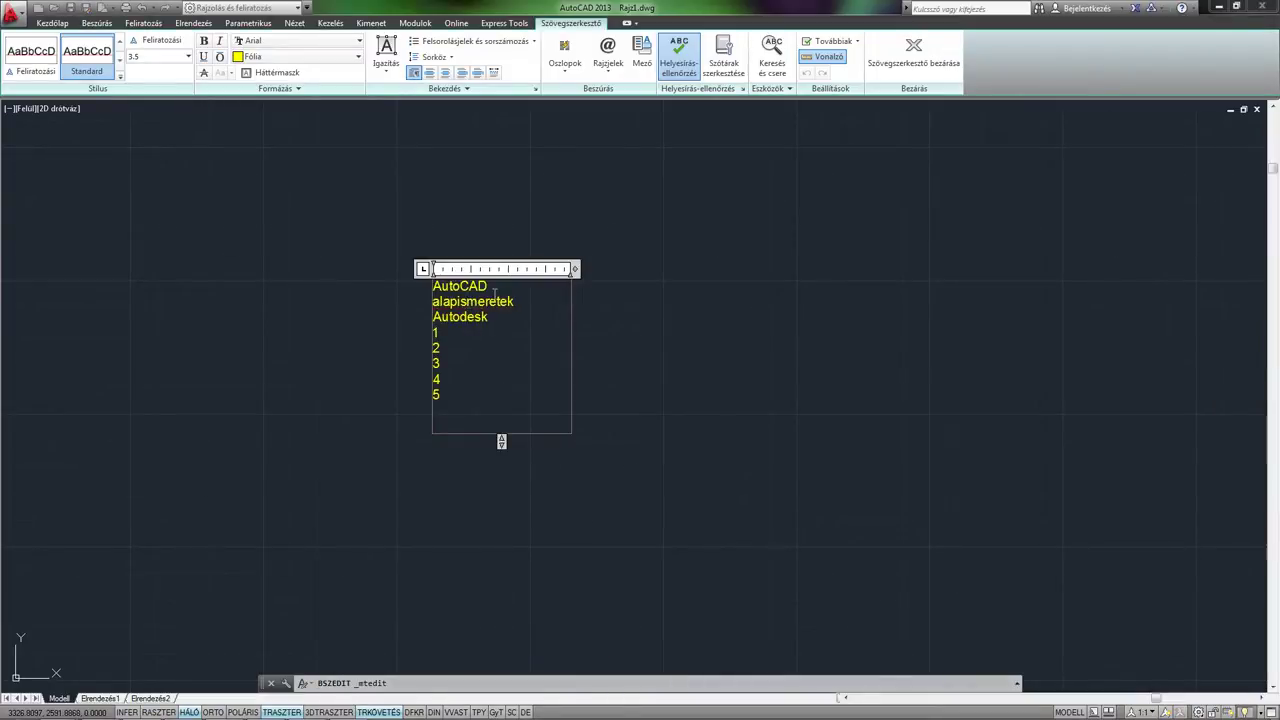
pyautogui.moveTo(492, 287); pyautogui.dragTo(433, 287)
pyautogui.click(204, 41)
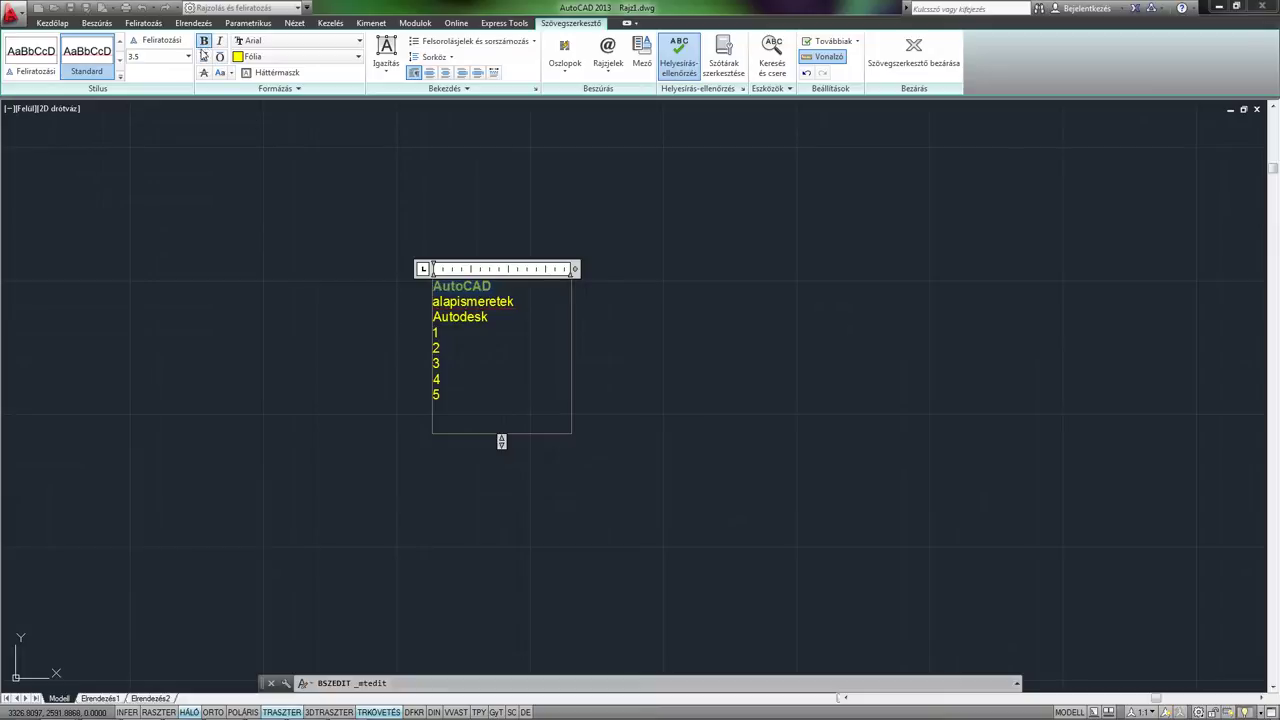
pyautogui.click(204, 57)
pyautogui.click(220, 43)
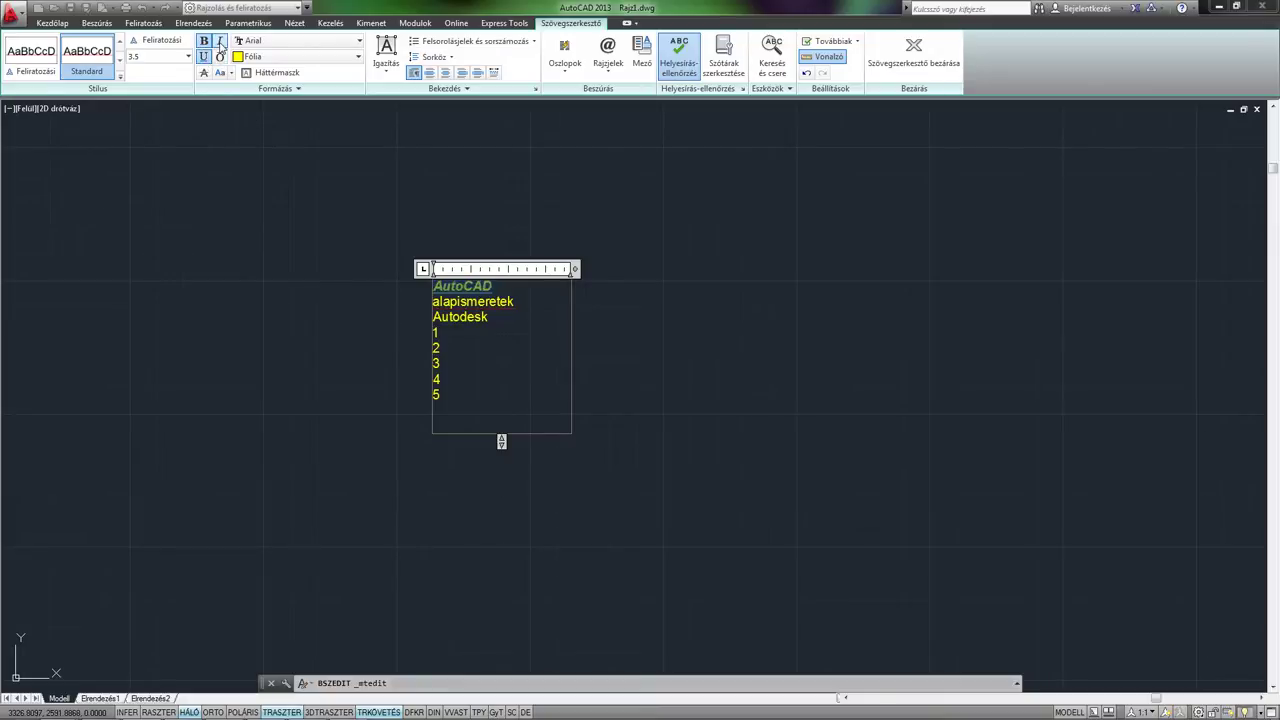
# Step: Select the lines from Autodesk down to 5
pyautogui.click(492, 306)
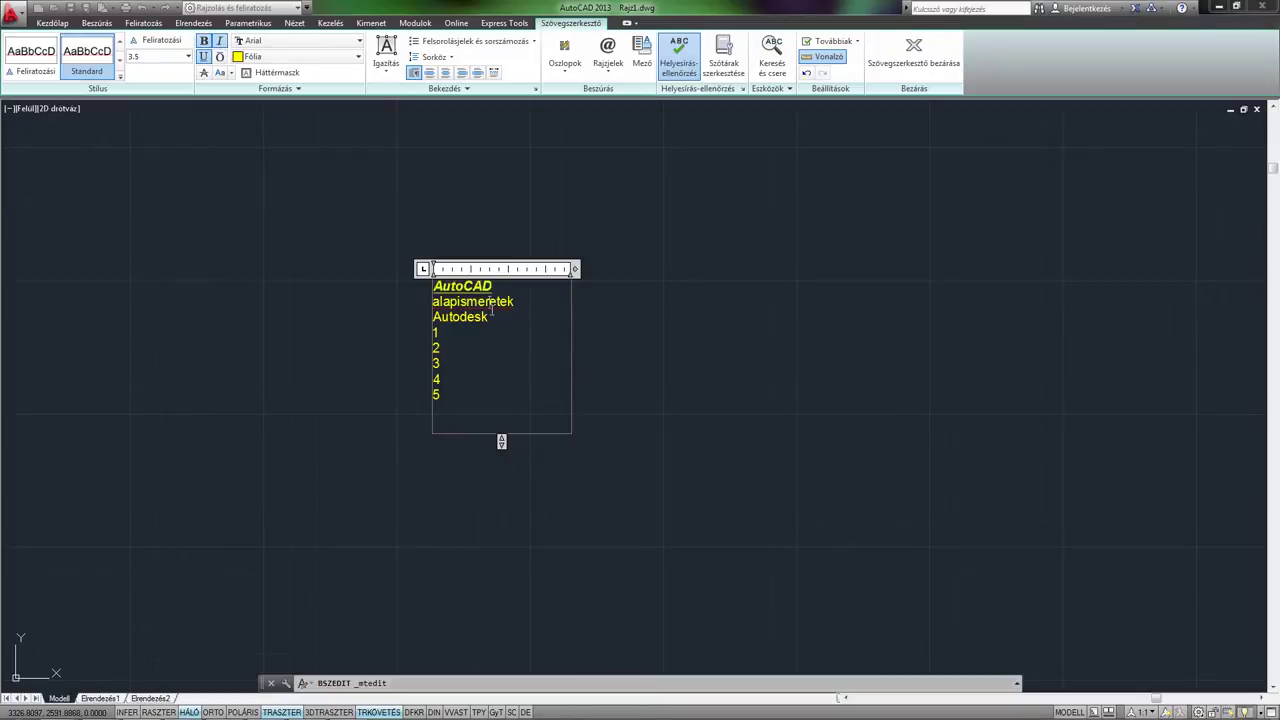
pyautogui.click(497, 286)
pyautogui.moveTo(448, 410)
pyautogui.mouseDown()
pyautogui.moveTo(409, 323)
pyautogui.moveTo(404, 338)
pyautogui.mouseUp()
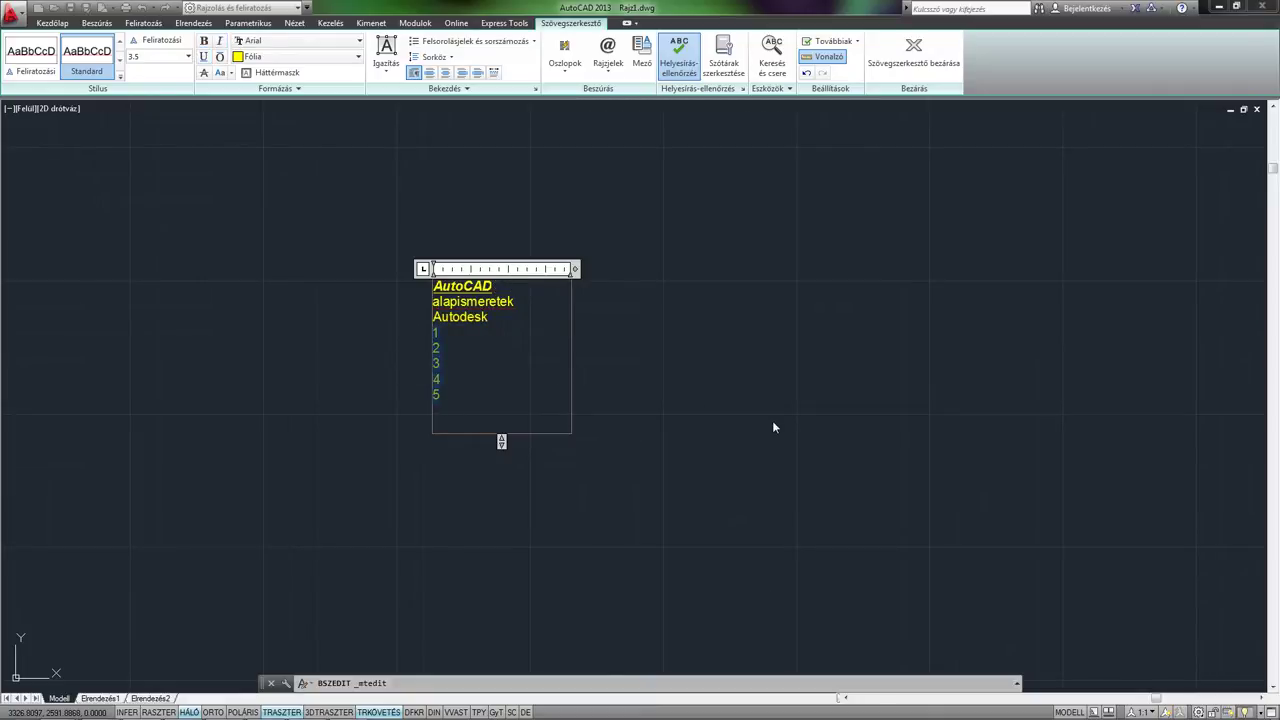
# Step: Delete lines 1–5 and insert space-separated degree, plus/minus and diameter symbols below Autodesk
pyautogui.press('Delete')
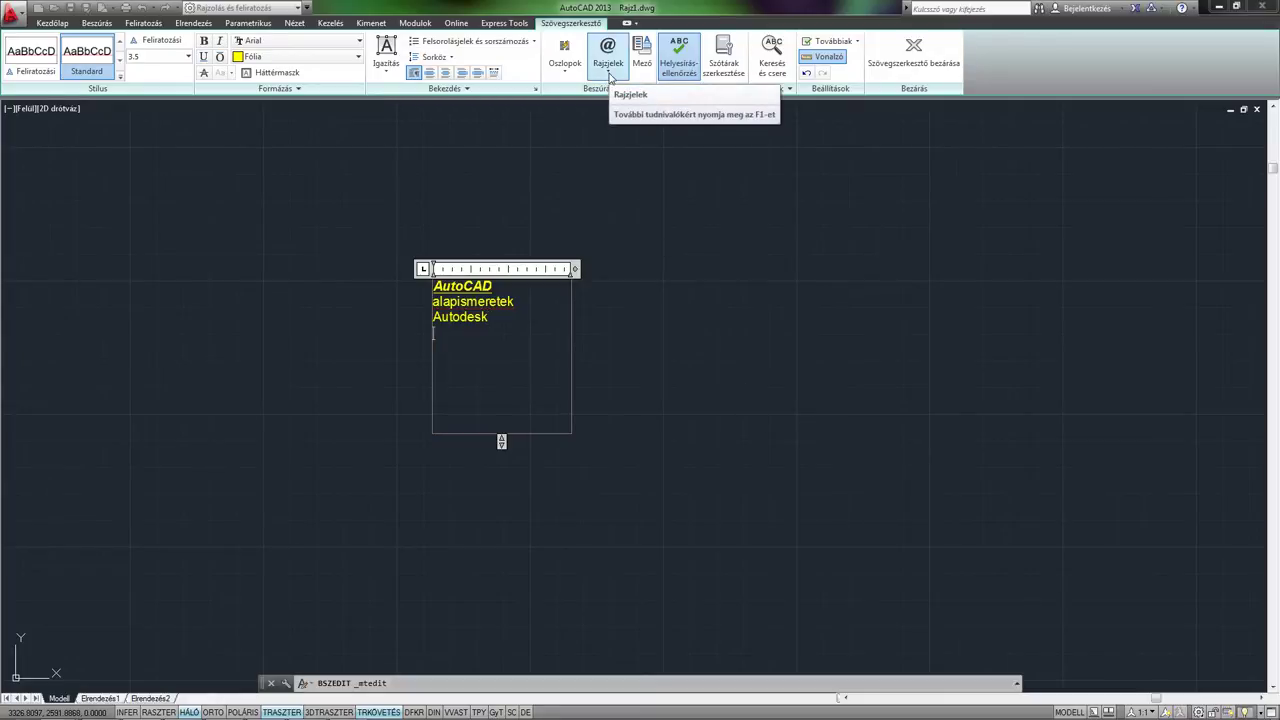
pyautogui.click(609, 76)
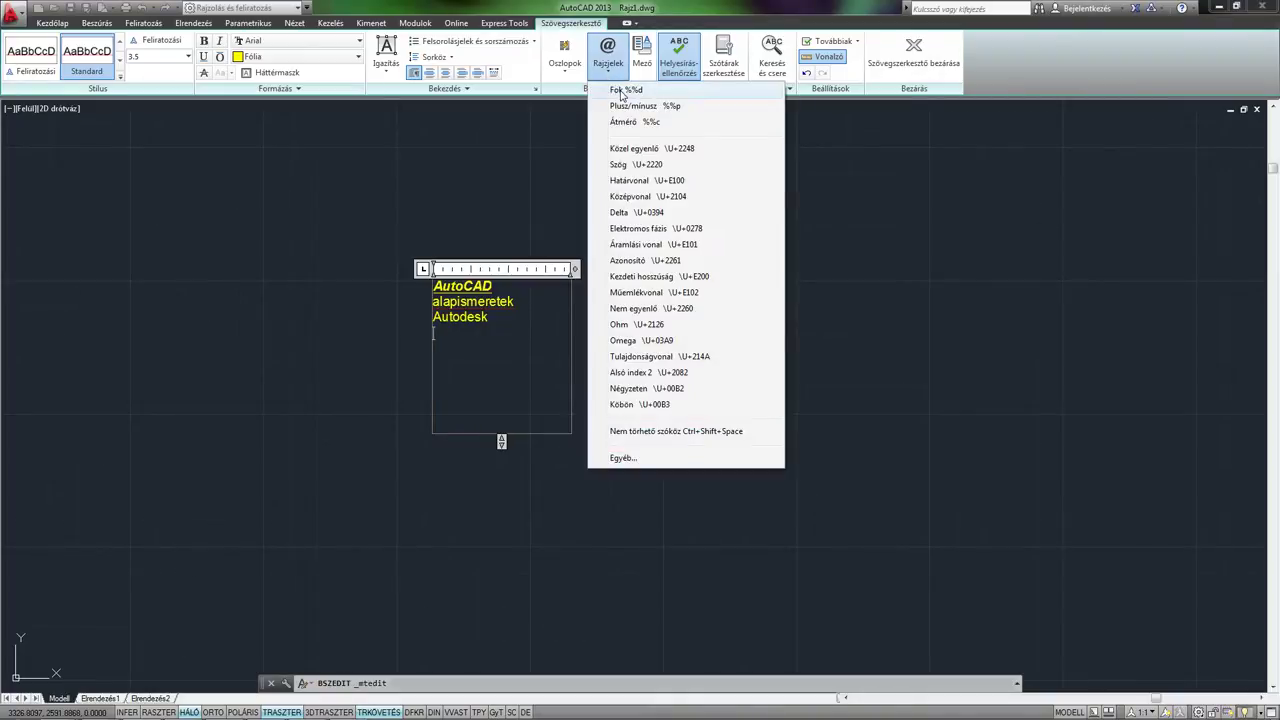
pyautogui.click(621, 91)
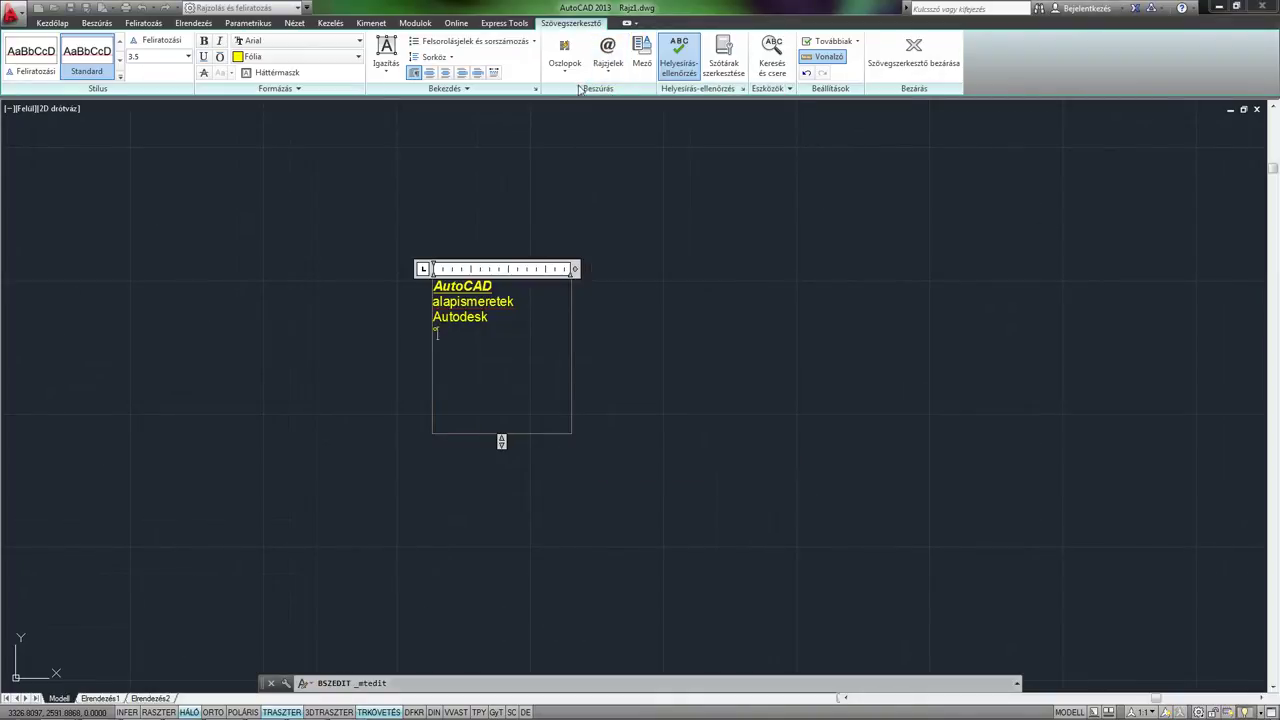
pyautogui.click(608, 62)
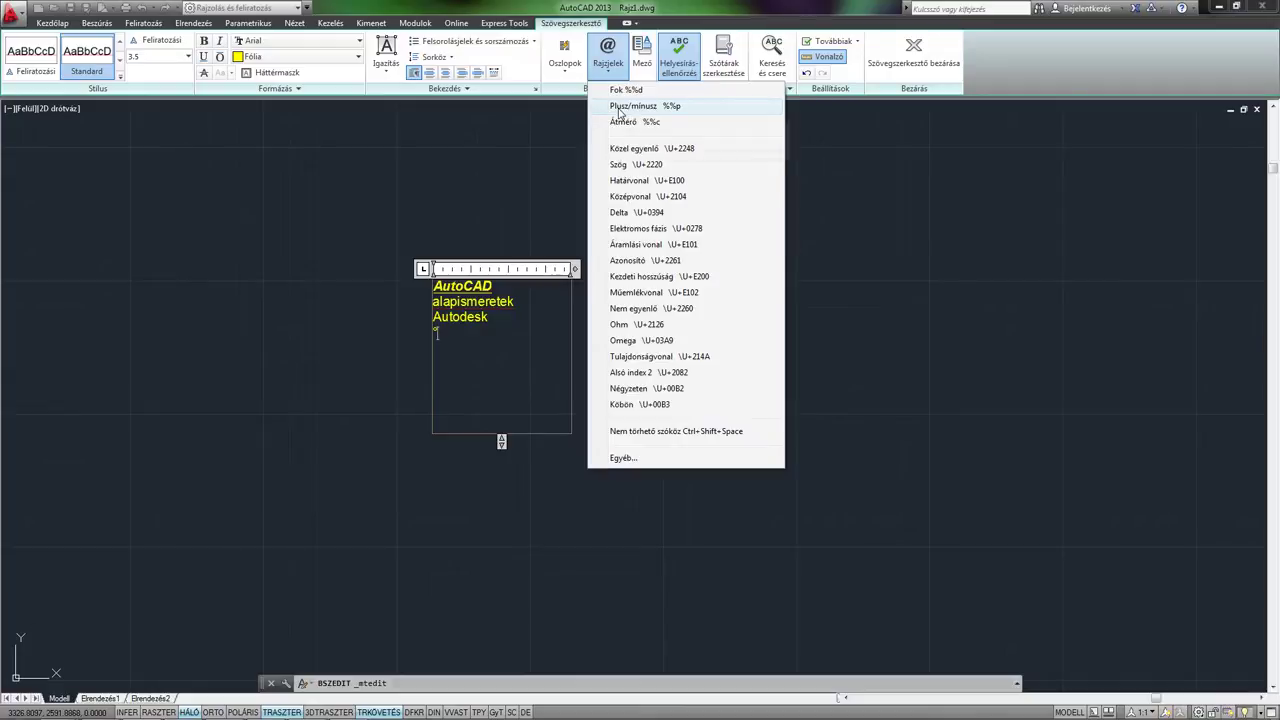
pyautogui.click(619, 106)
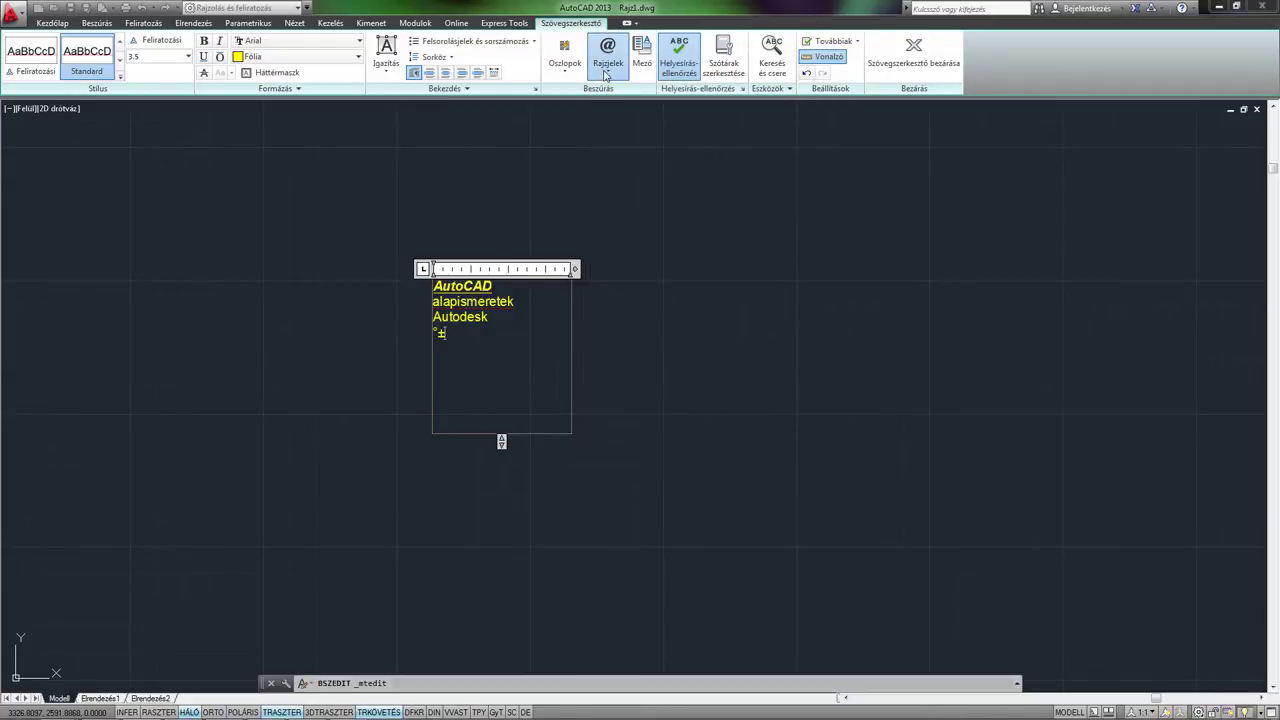
pyautogui.click(605, 70)
pyautogui.click(624, 122)
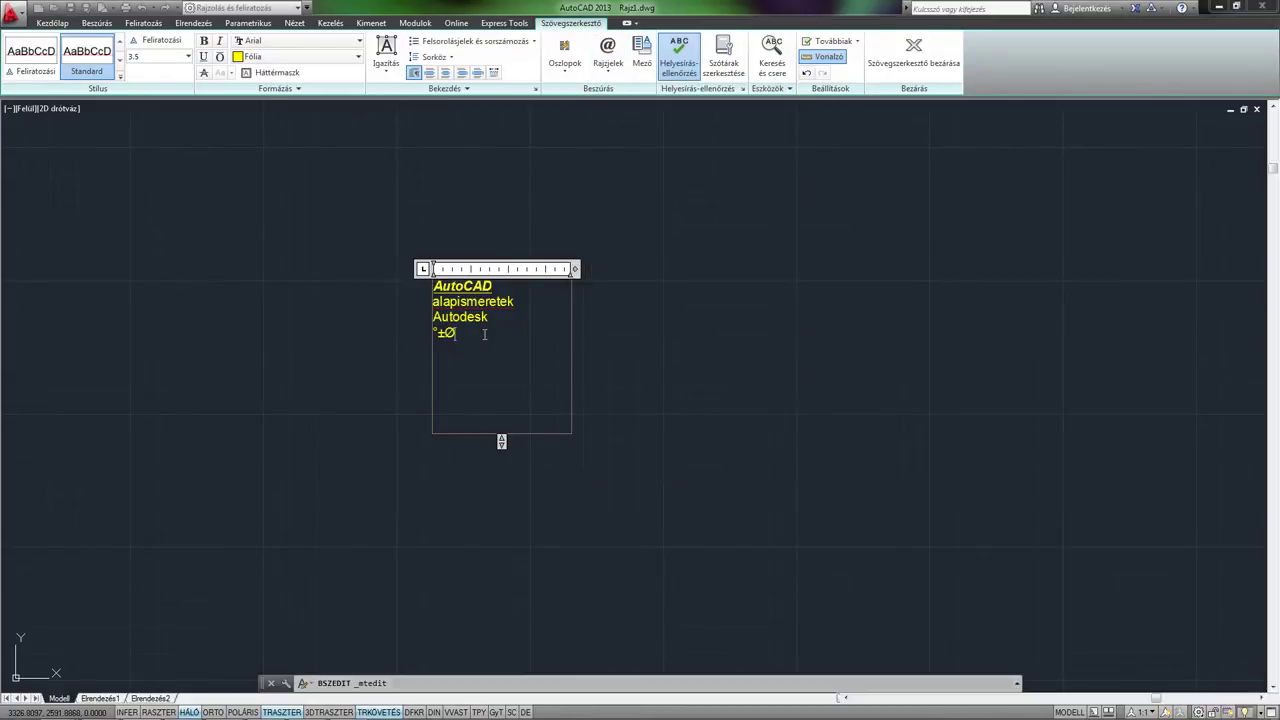
pyautogui.click(438, 333)
pyautogui.click(450, 333)
pyautogui.press('Return')
# Step: Add a '50%%d' line with an ohm sign, then delete both symbol lines
pyautogui.click(607, 76)
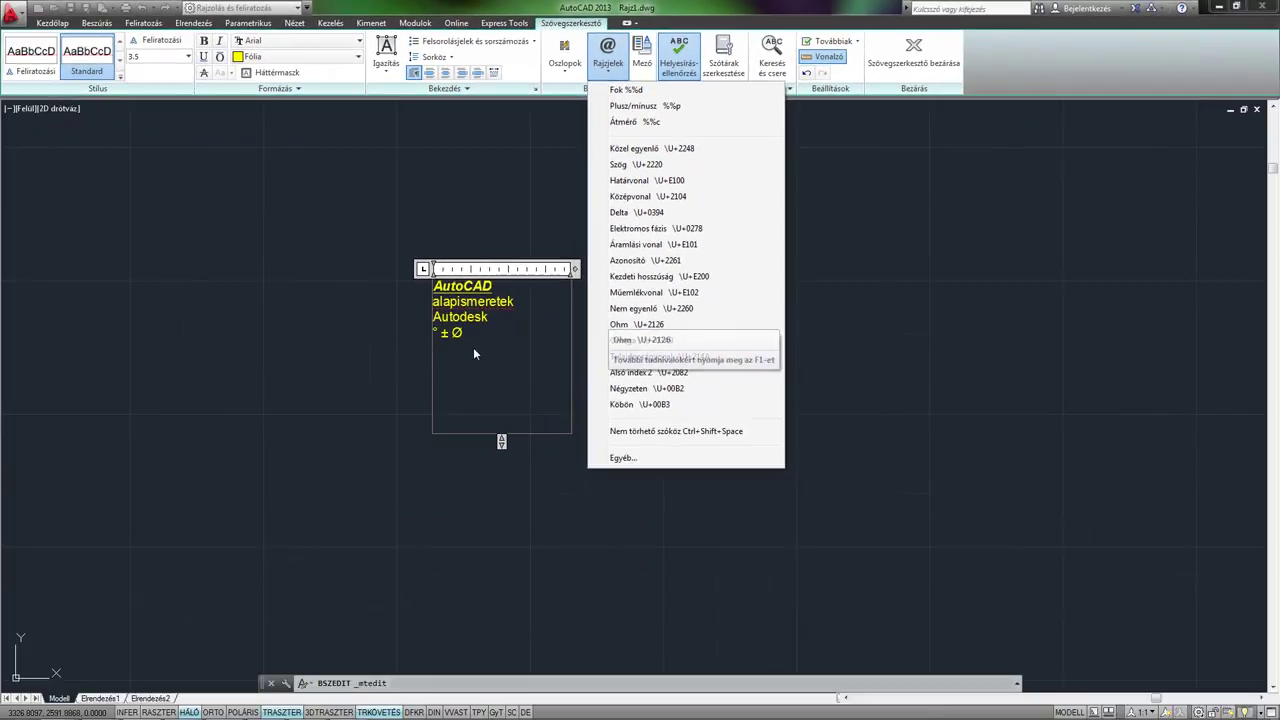
pyautogui.click(468, 350)
pyautogui.write('50')
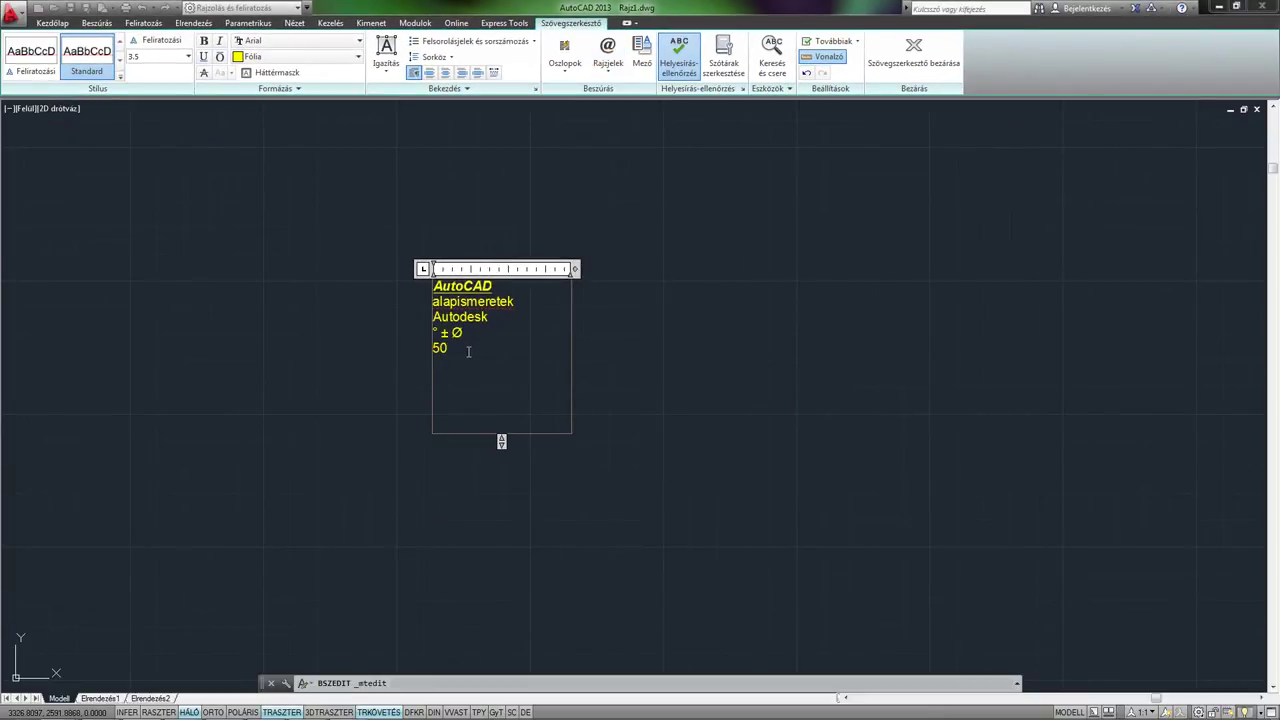
pyautogui.write('%%d')
pyautogui.click(607, 58)
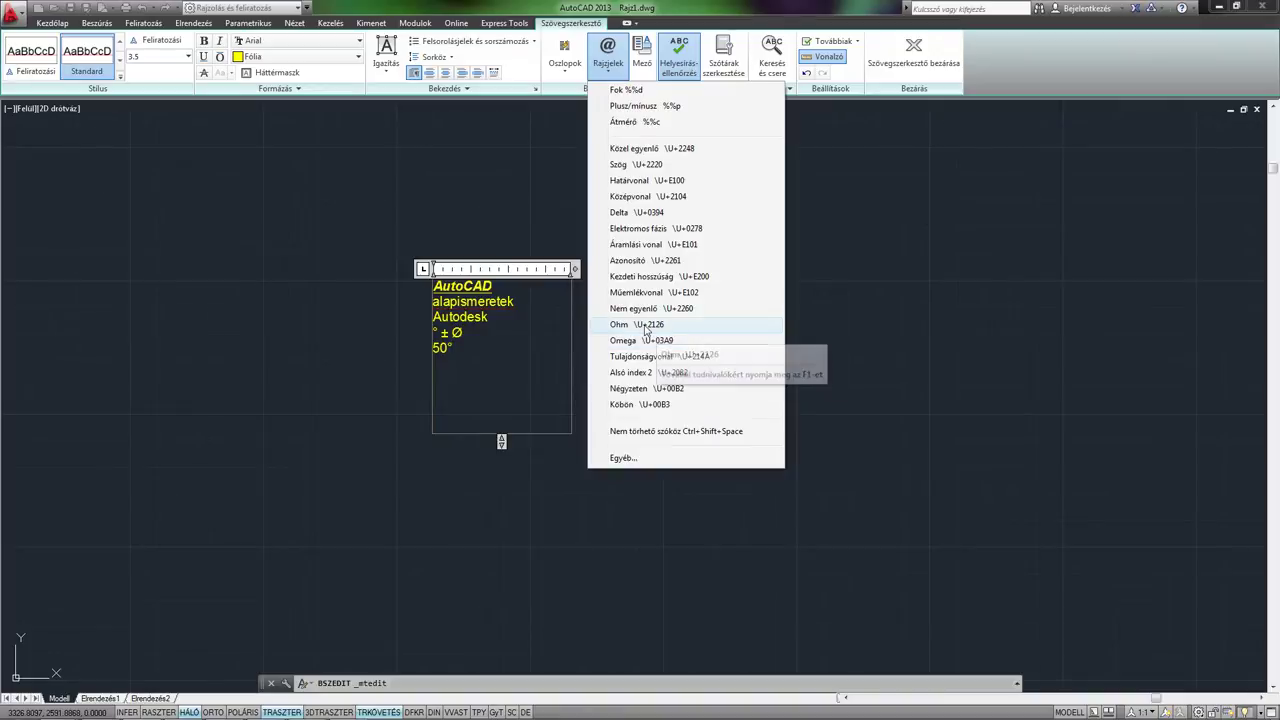
pyautogui.click(646, 326)
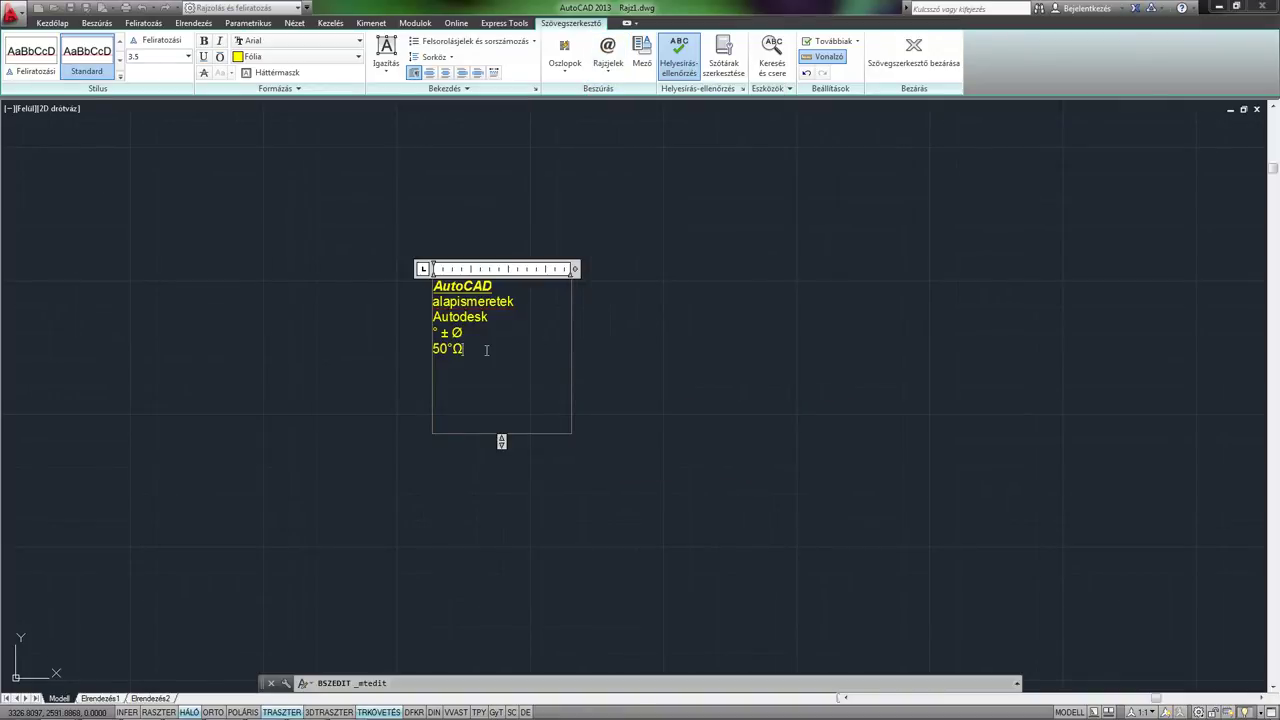
pyautogui.moveTo(466, 346); pyautogui.dragTo(421, 330)
pyautogui.press('Delete')
# Step: Type a/b, stack it as a fraction, then unstack it
pyautogui.write('a')
pyautogui.write('/')
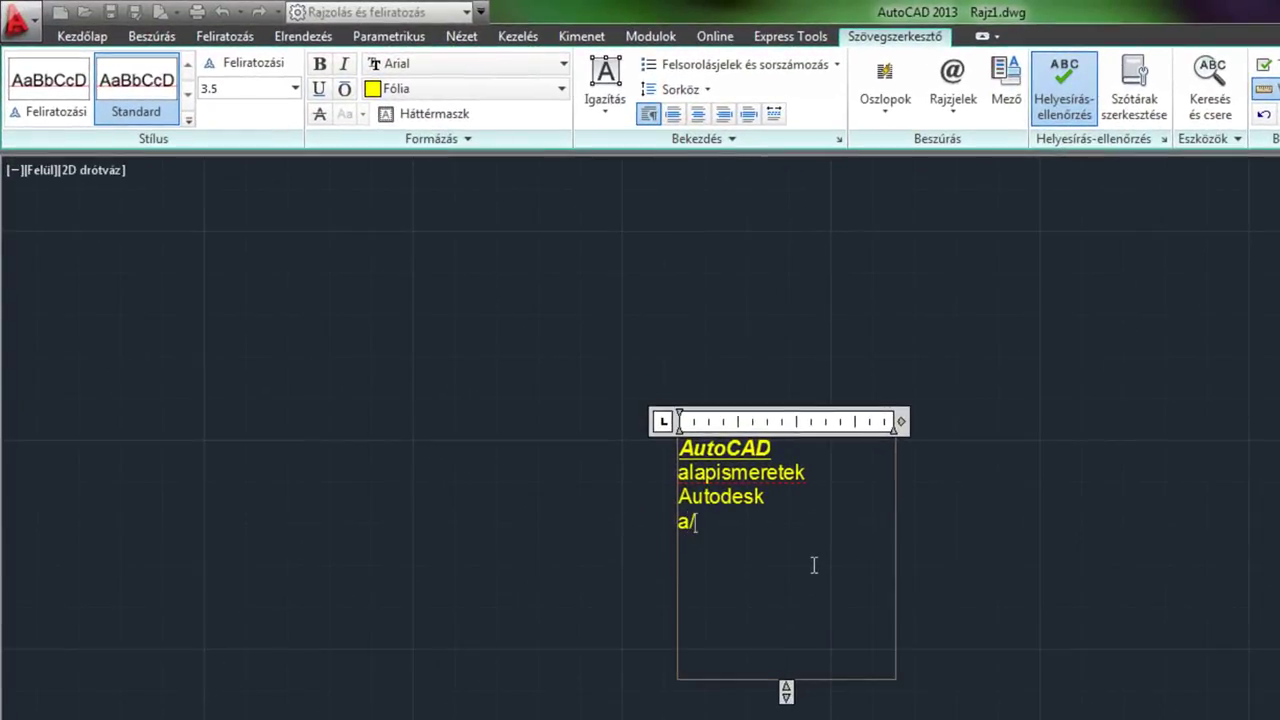
pyautogui.write('b')
pyautogui.moveTo(738, 530); pyautogui.dragTo(672, 528)
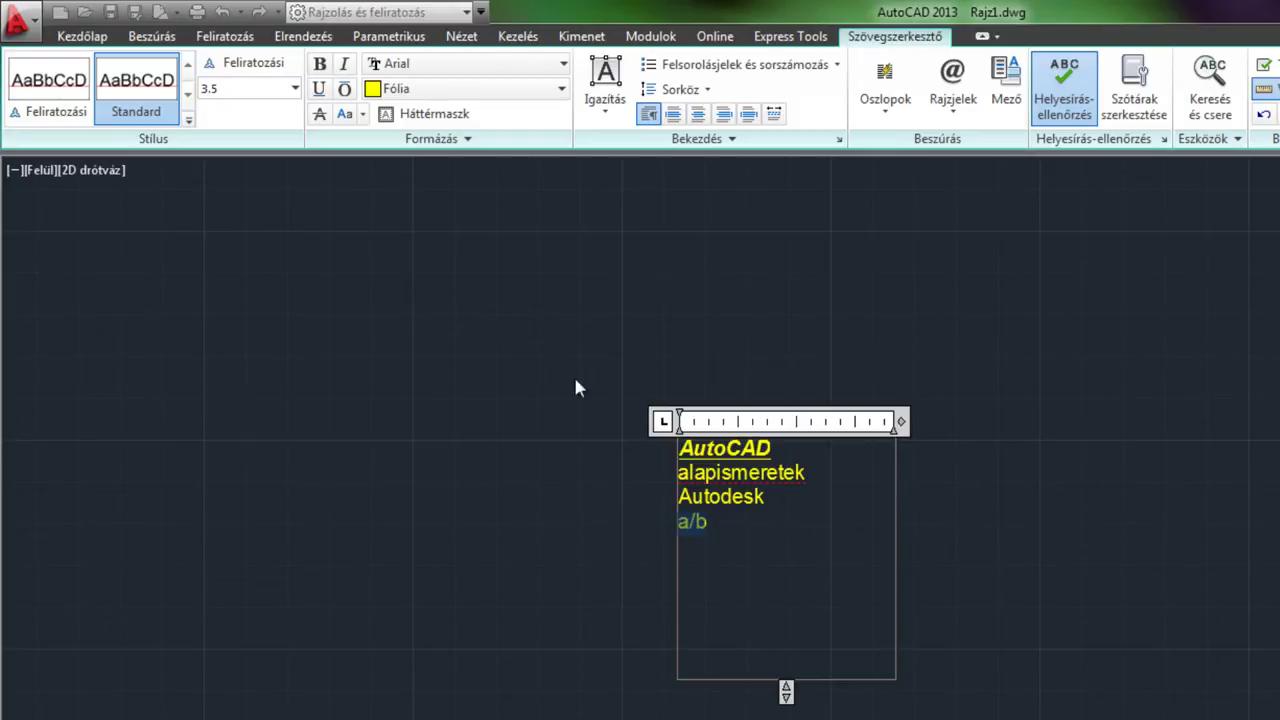
pyautogui.click(479, 145)
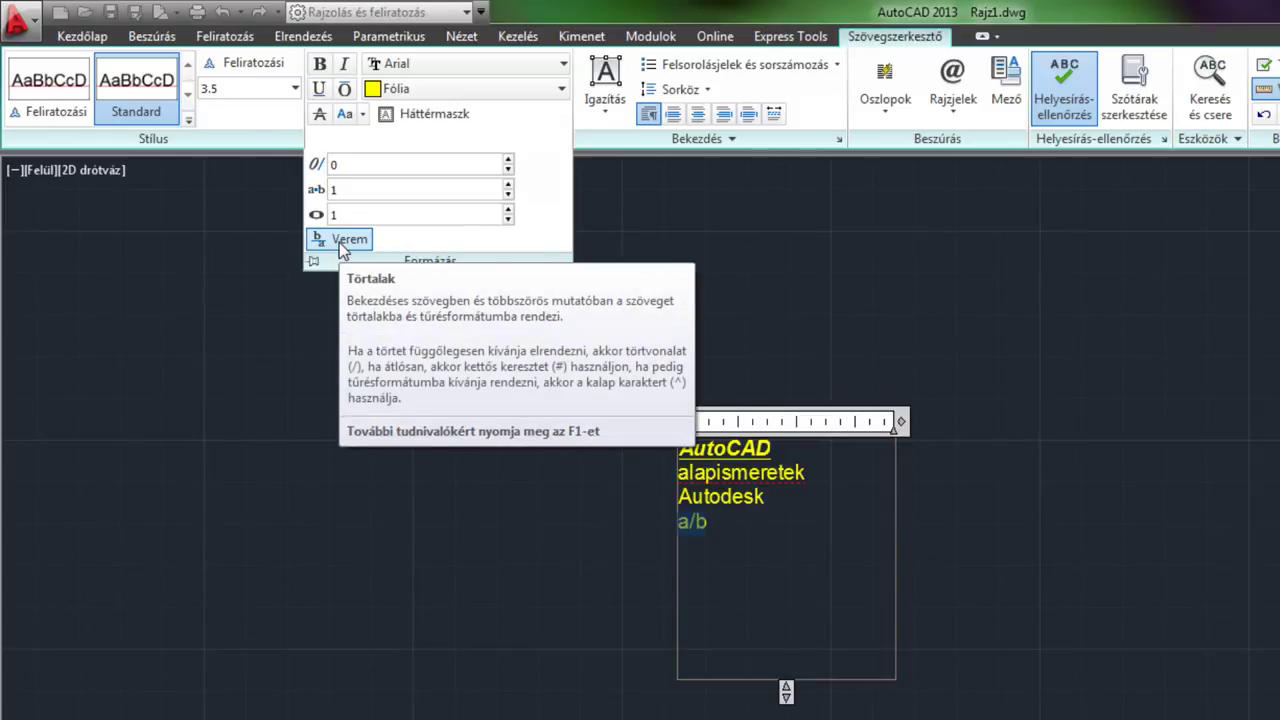
pyautogui.click(341, 242)
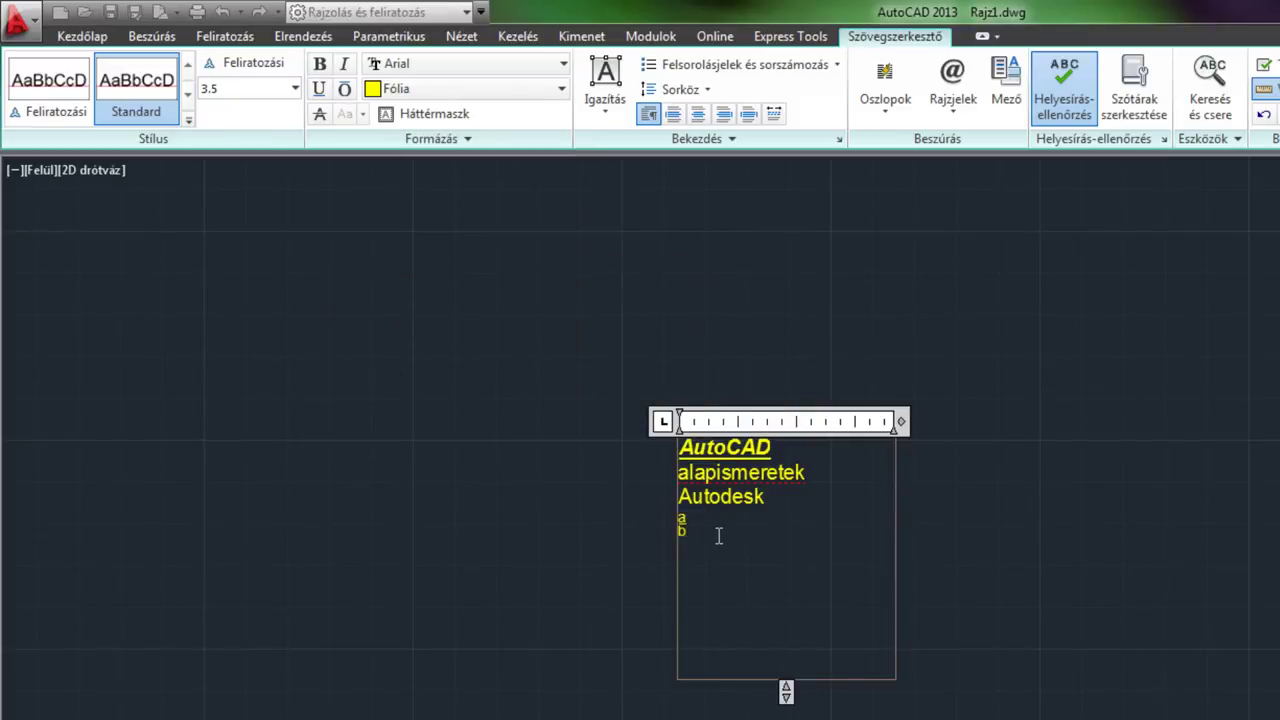
pyautogui.scroll(5, 717, 531)
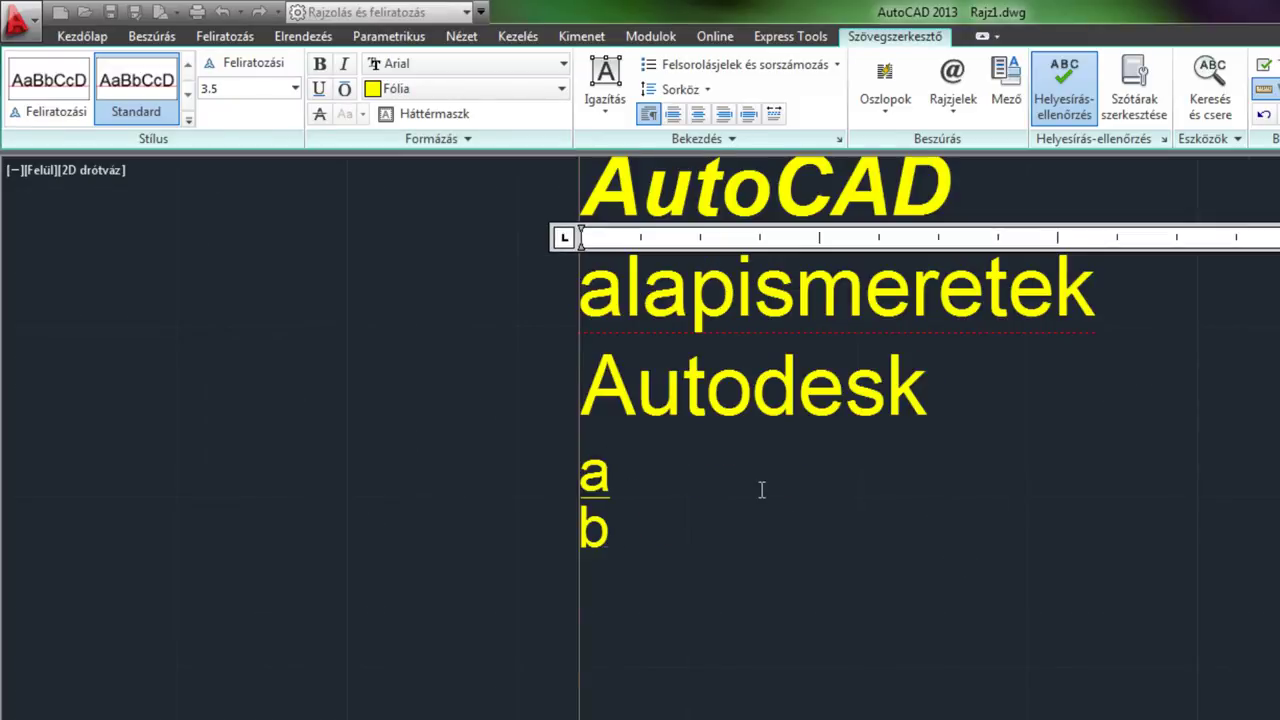
pyautogui.scroll(-2, 823, 545)
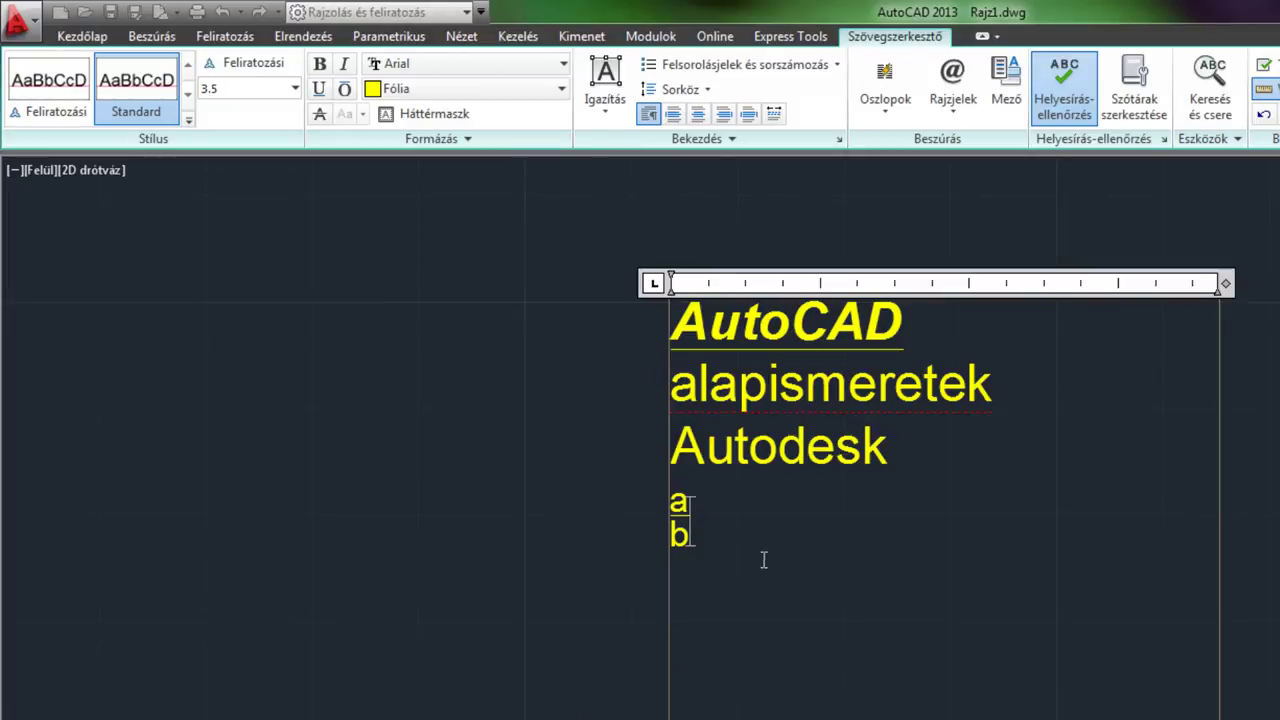
pyautogui.moveTo(722, 550); pyautogui.dragTo(652, 522)
pyautogui.click(440, 138)
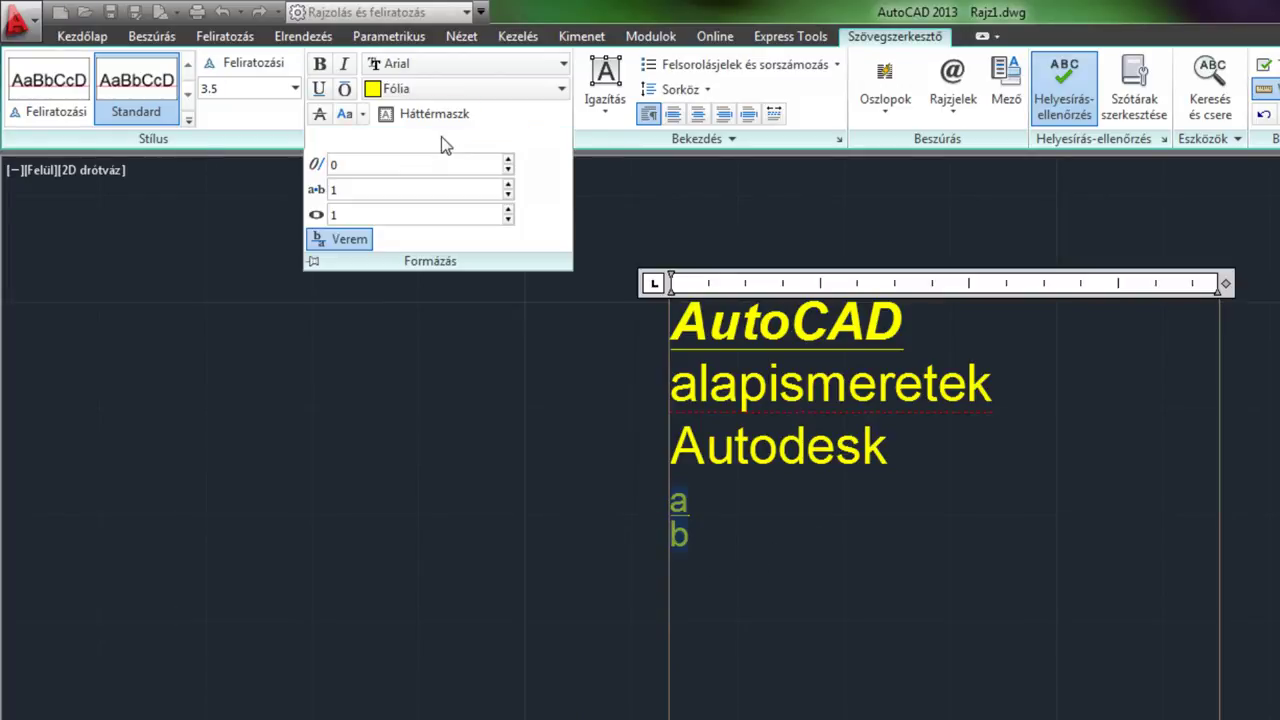
pyautogui.click(339, 243)
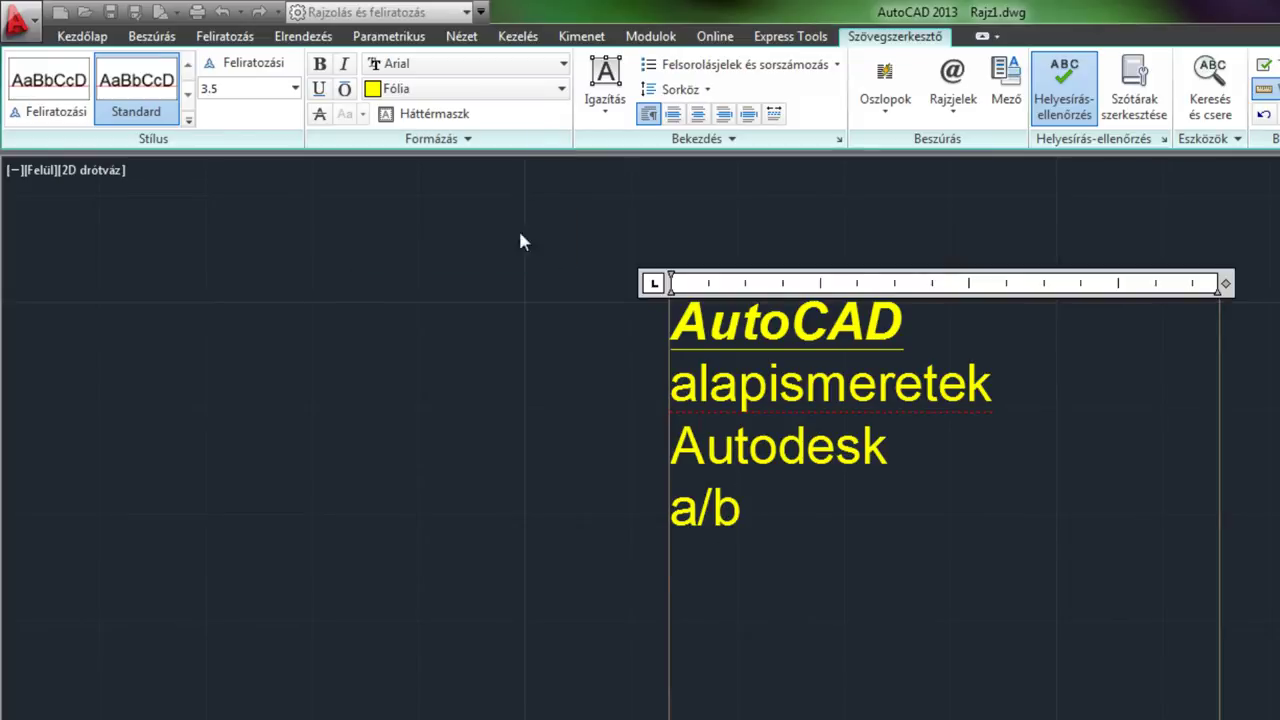
# Step: Stack a/b once more, then undo to leave it as inline a/b
pyautogui.click(450, 140)
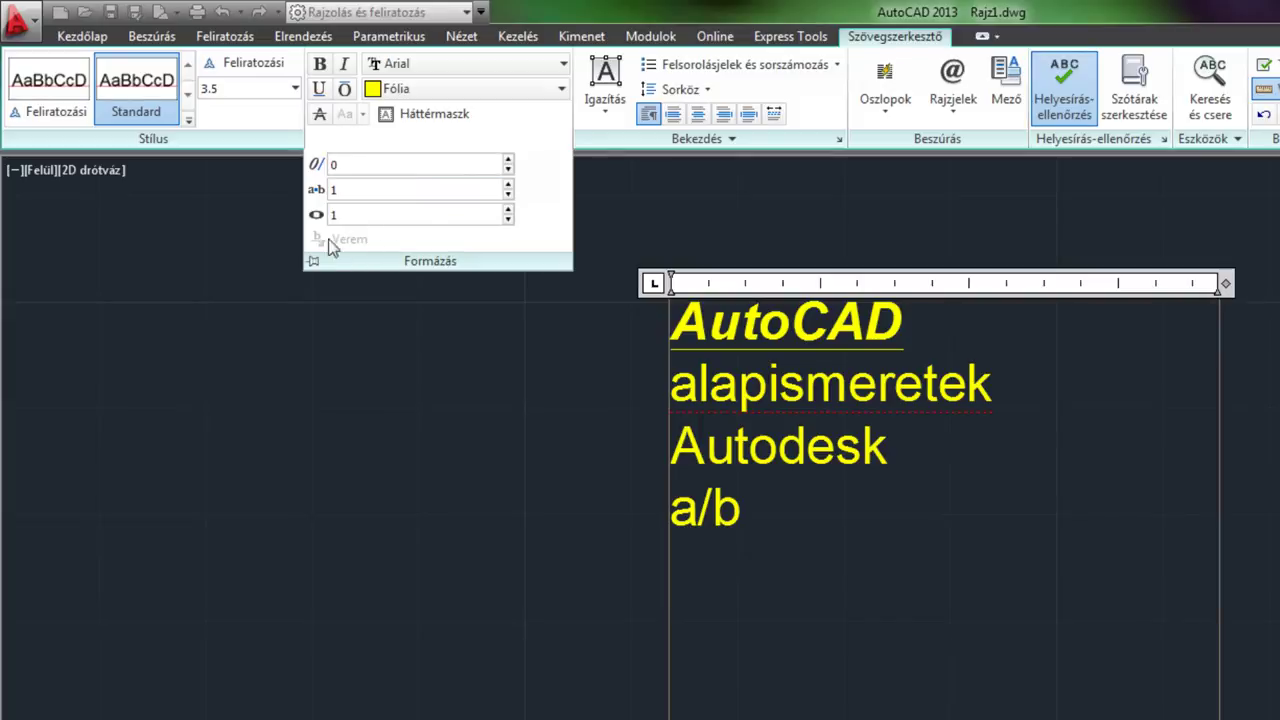
pyautogui.moveTo(746, 512); pyautogui.dragTo(640, 520)
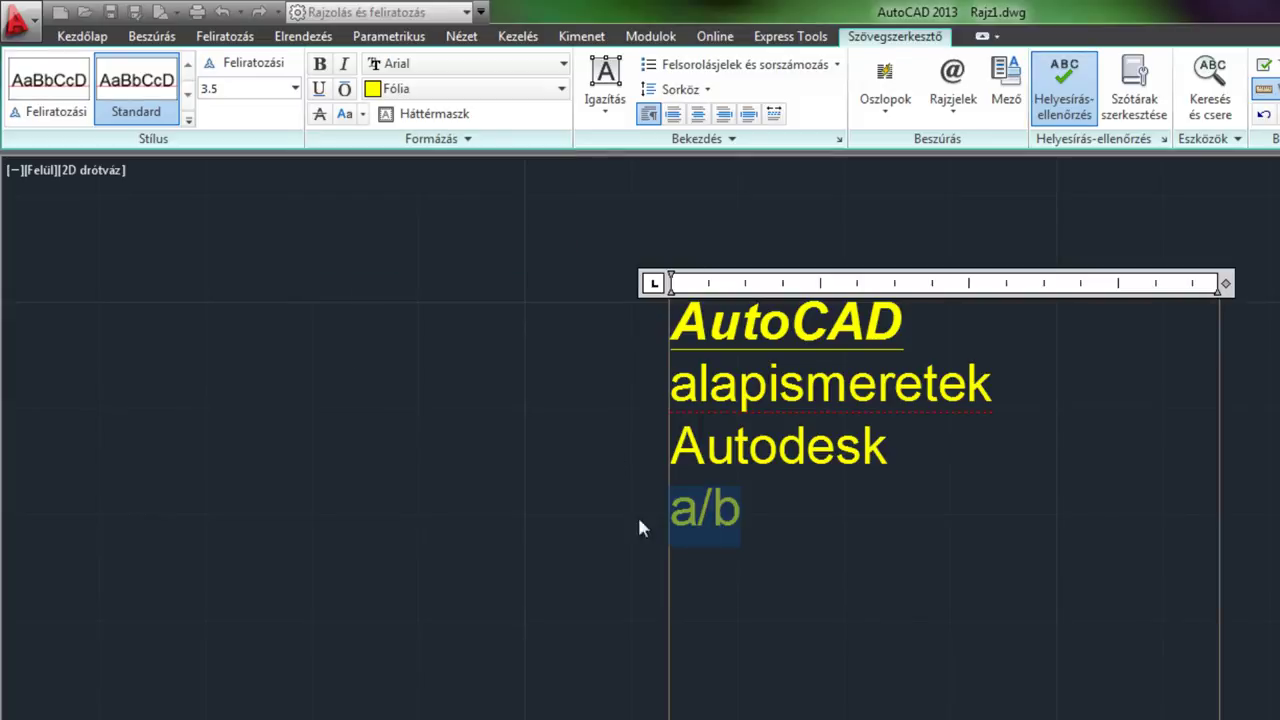
pyautogui.click(461, 139)
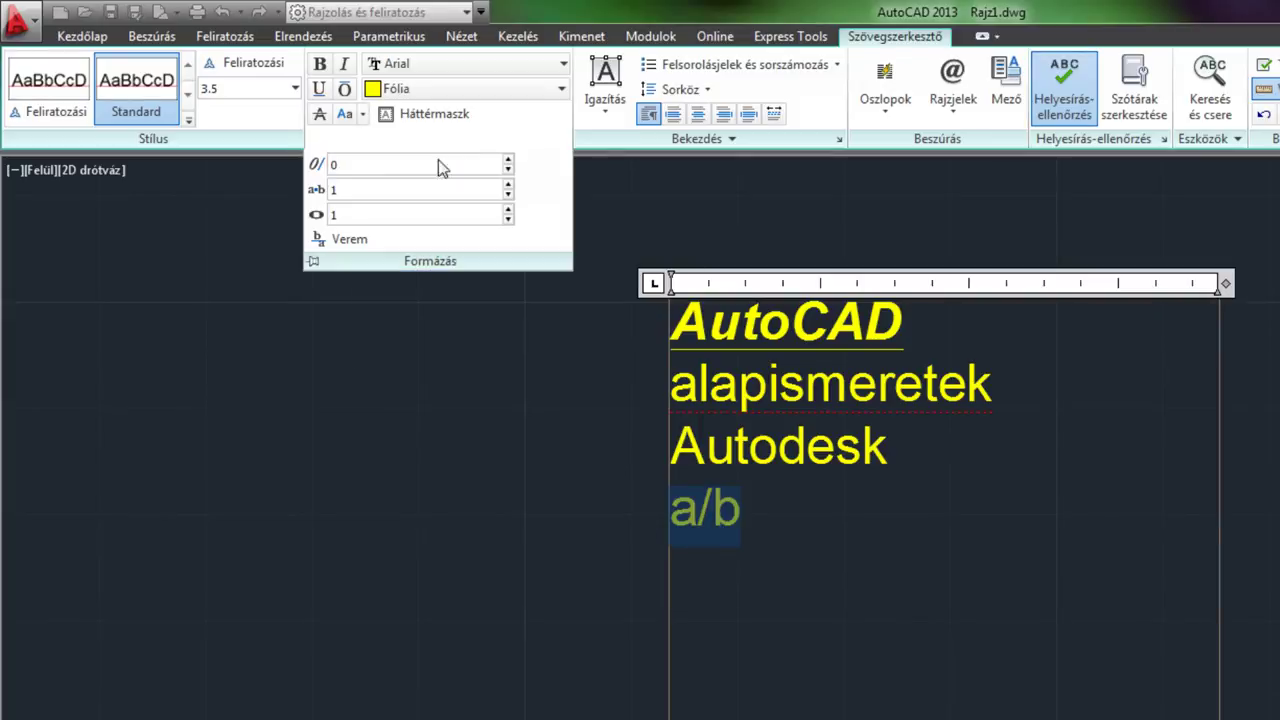
pyautogui.click(343, 243)
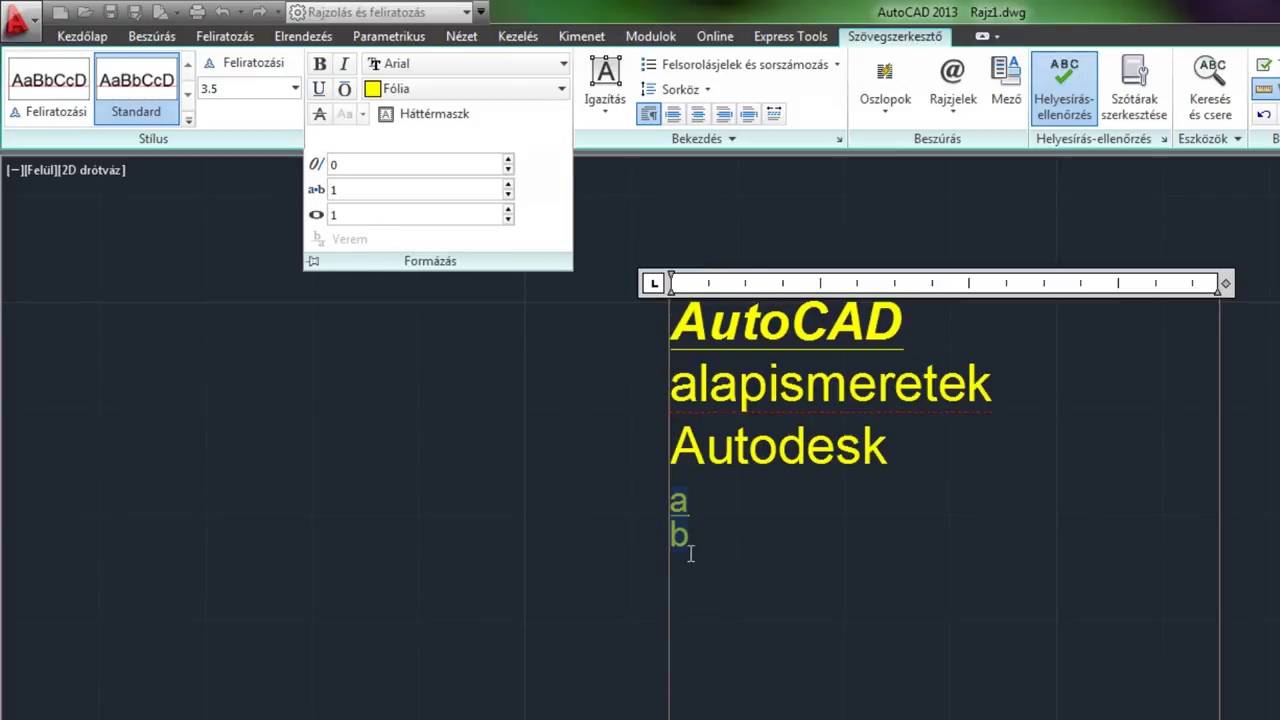
pyautogui.hotkey('ctrl', 'z')
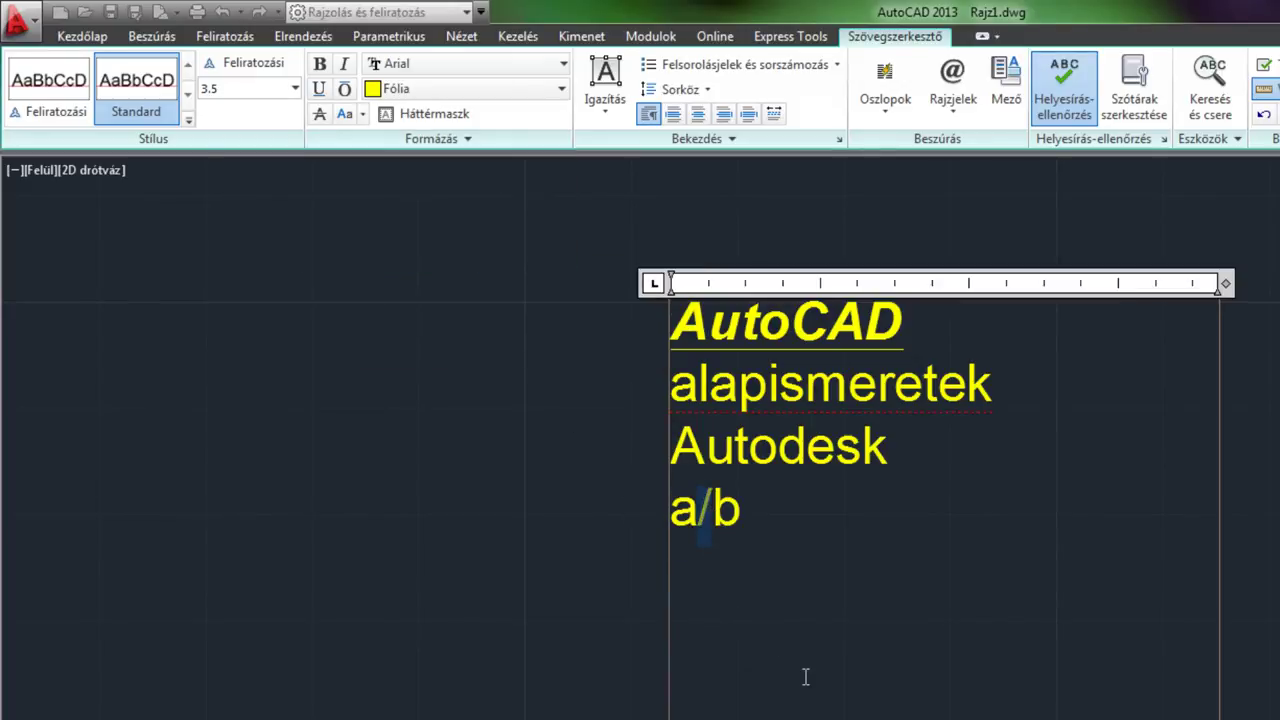
# Step: Change the line to a#b, stack it as a diagonal fraction, then unstack it
pyautogui.write('#')
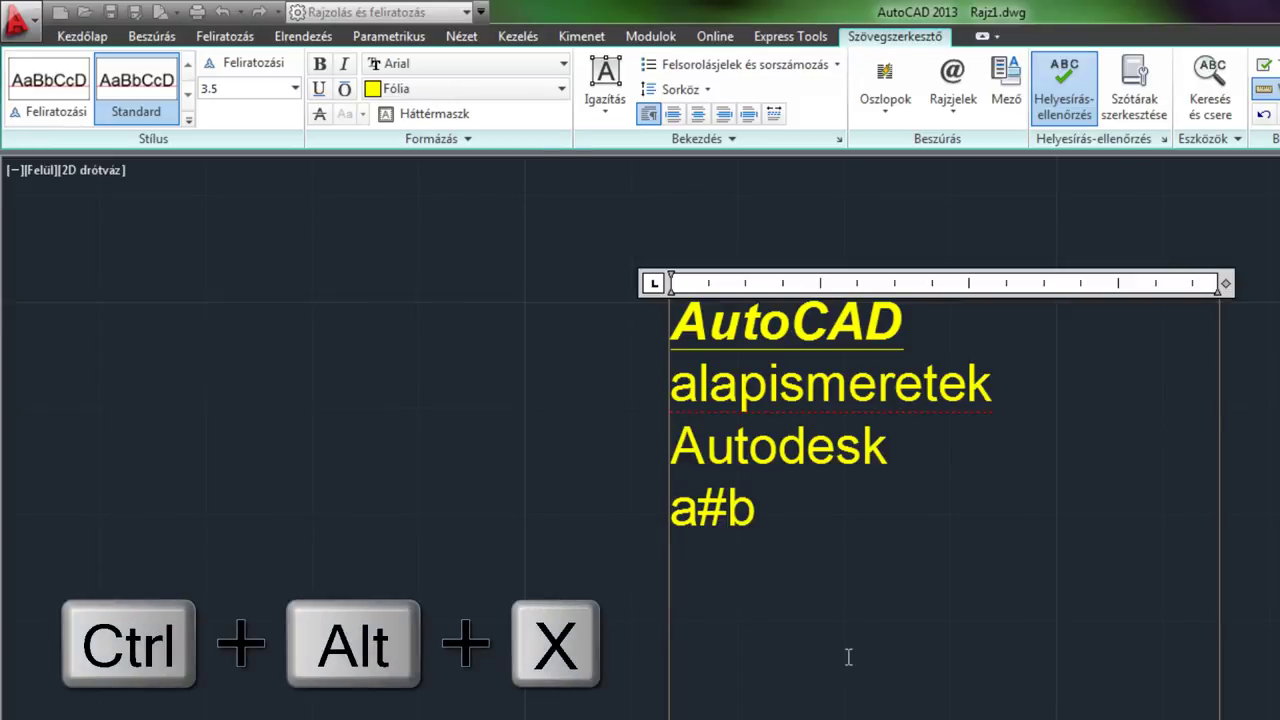
pyautogui.moveTo(756, 513); pyautogui.dragTo(682, 517)
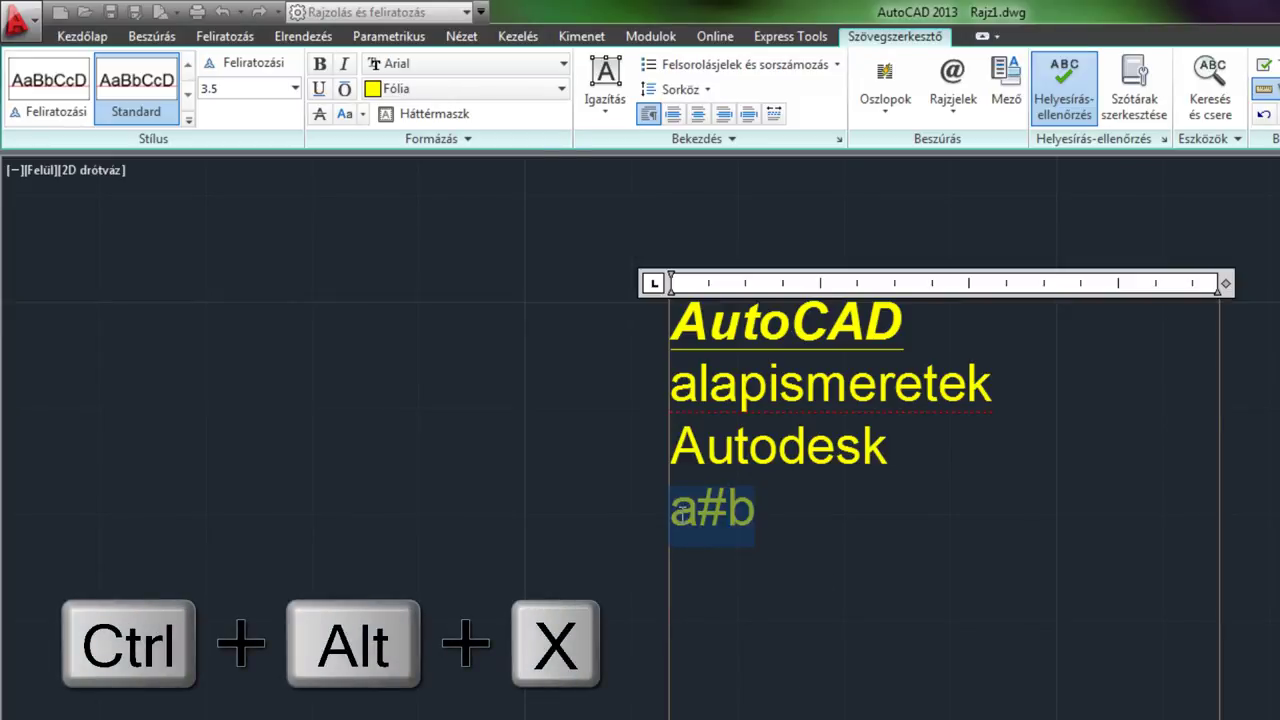
pyautogui.click(445, 146)
pyautogui.click(340, 239)
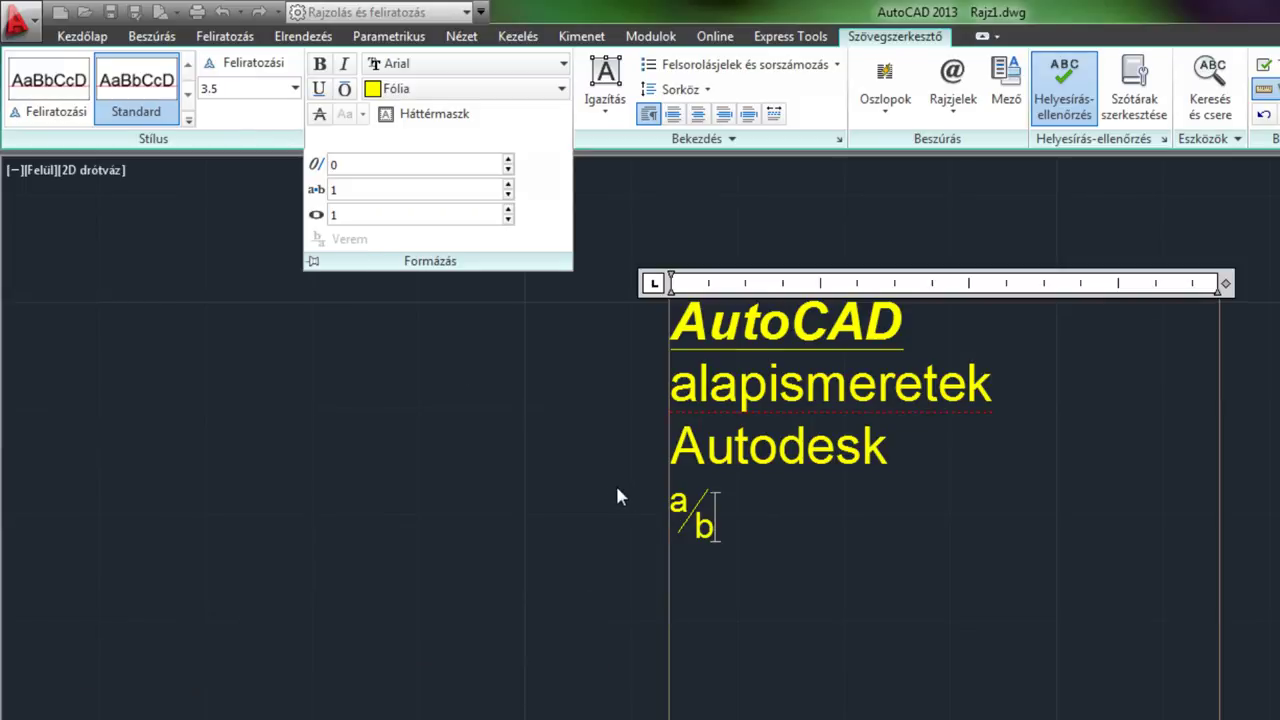
pyautogui.moveTo(751, 551); pyautogui.dragTo(640, 486)
pyautogui.click(430, 139)
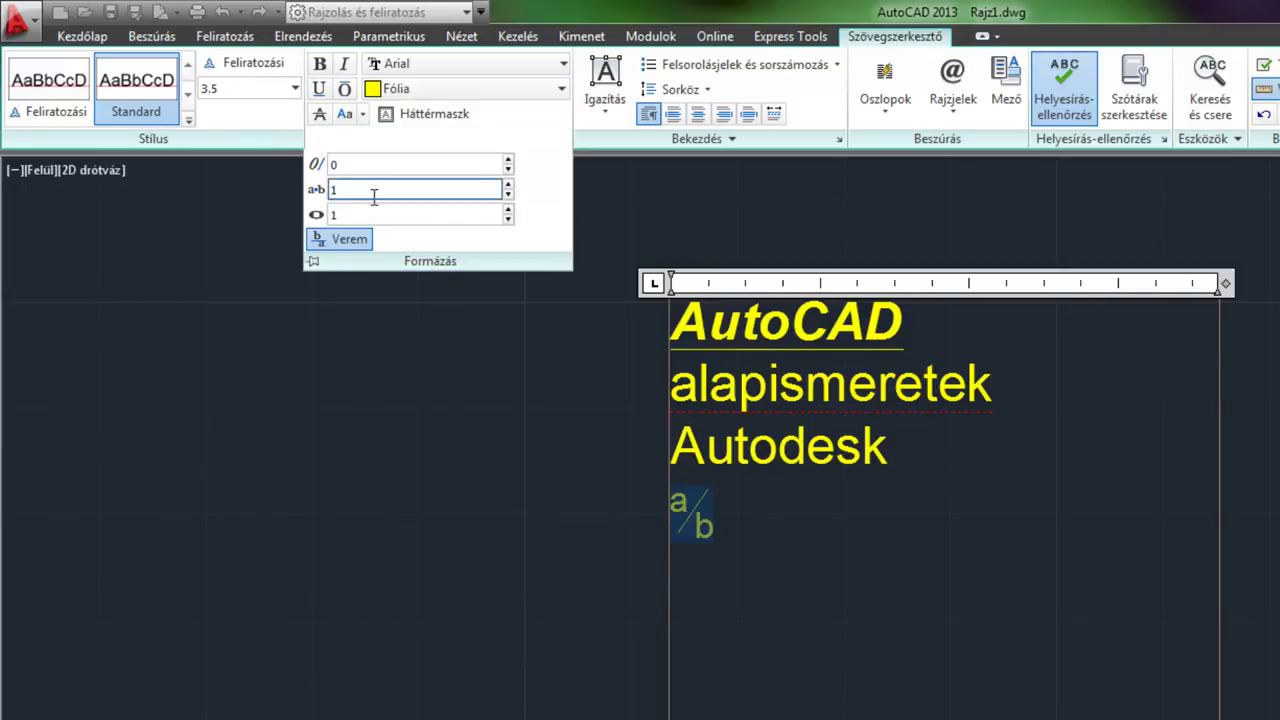
pyautogui.click(340, 239)
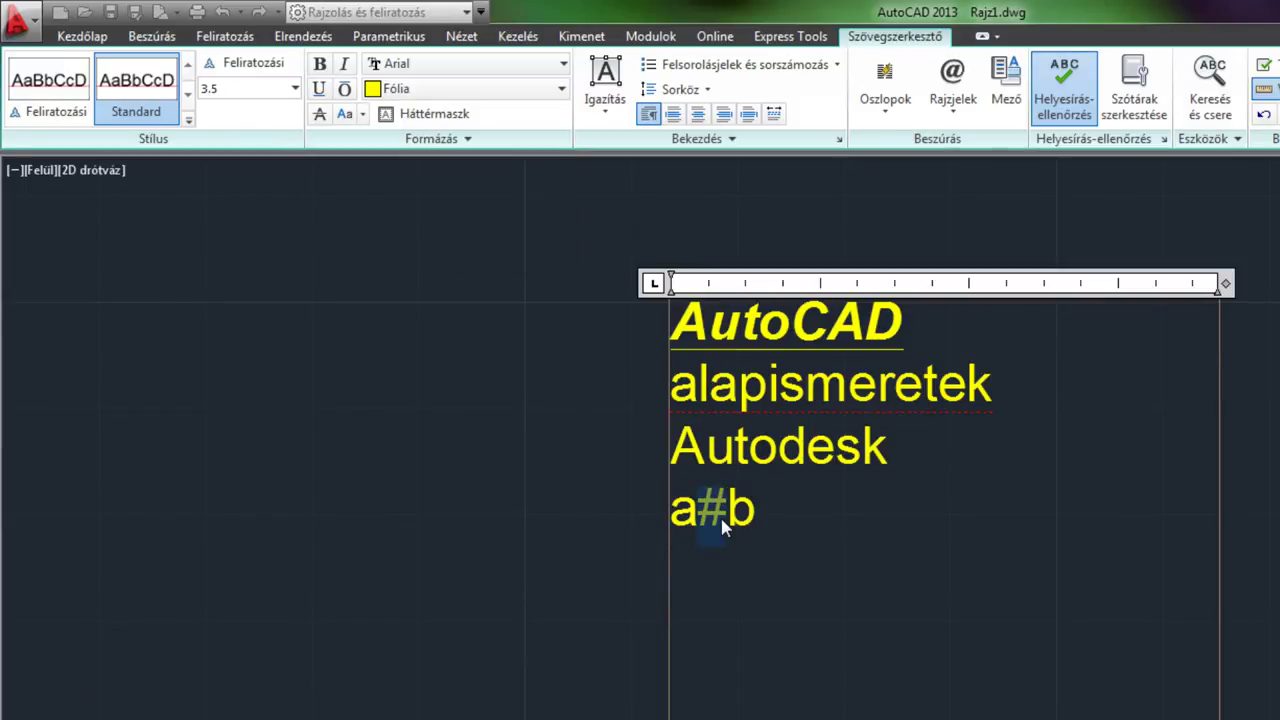
# Step: Change the line to a^b, stack it as a over b, then unstack it
pyautogui.write('^')
pyautogui.moveTo(758, 515); pyautogui.dragTo(668, 515)
pyautogui.click(483, 142)
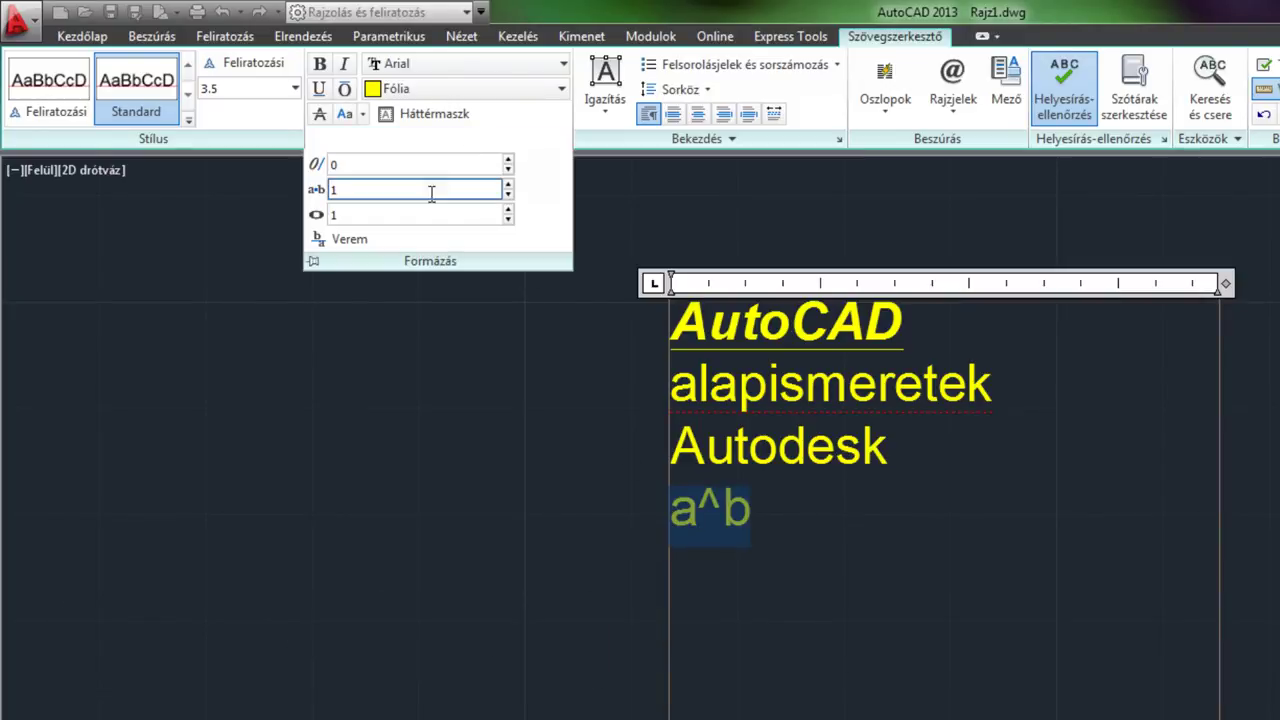
pyautogui.click(352, 240)
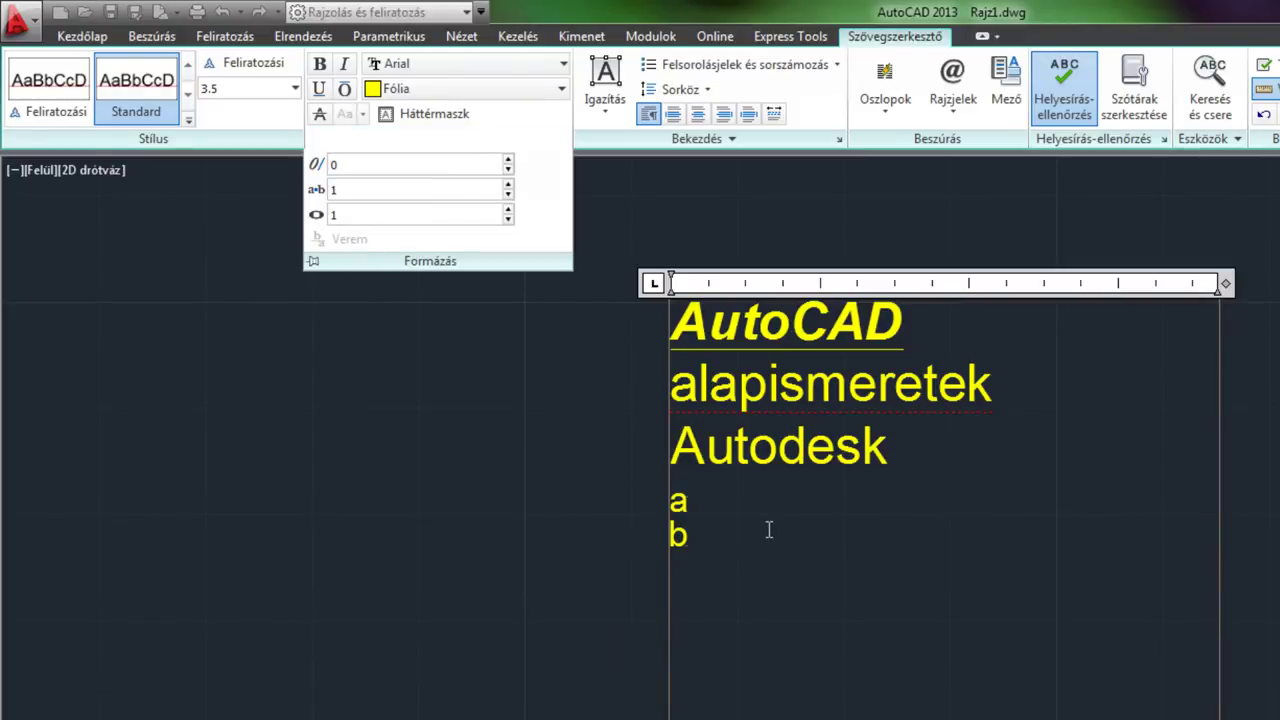
pyautogui.click(702, 541)
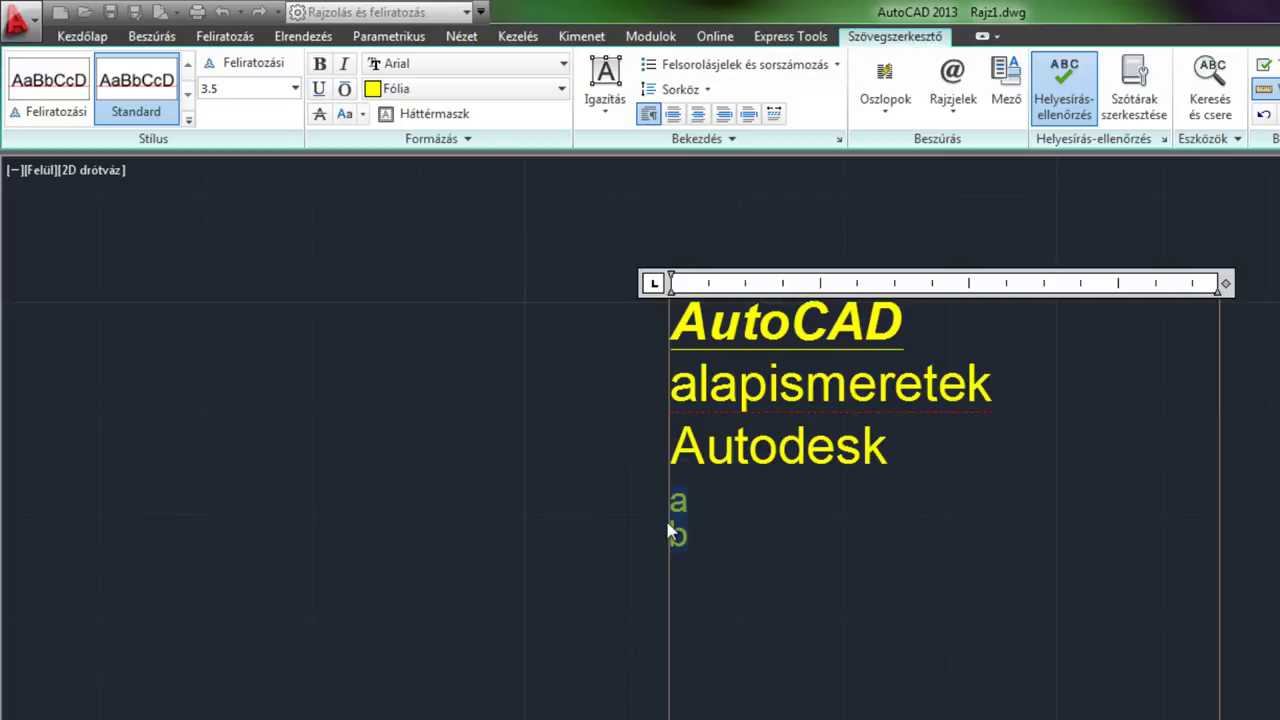
pyautogui.click(447, 148)
pyautogui.click(344, 245)
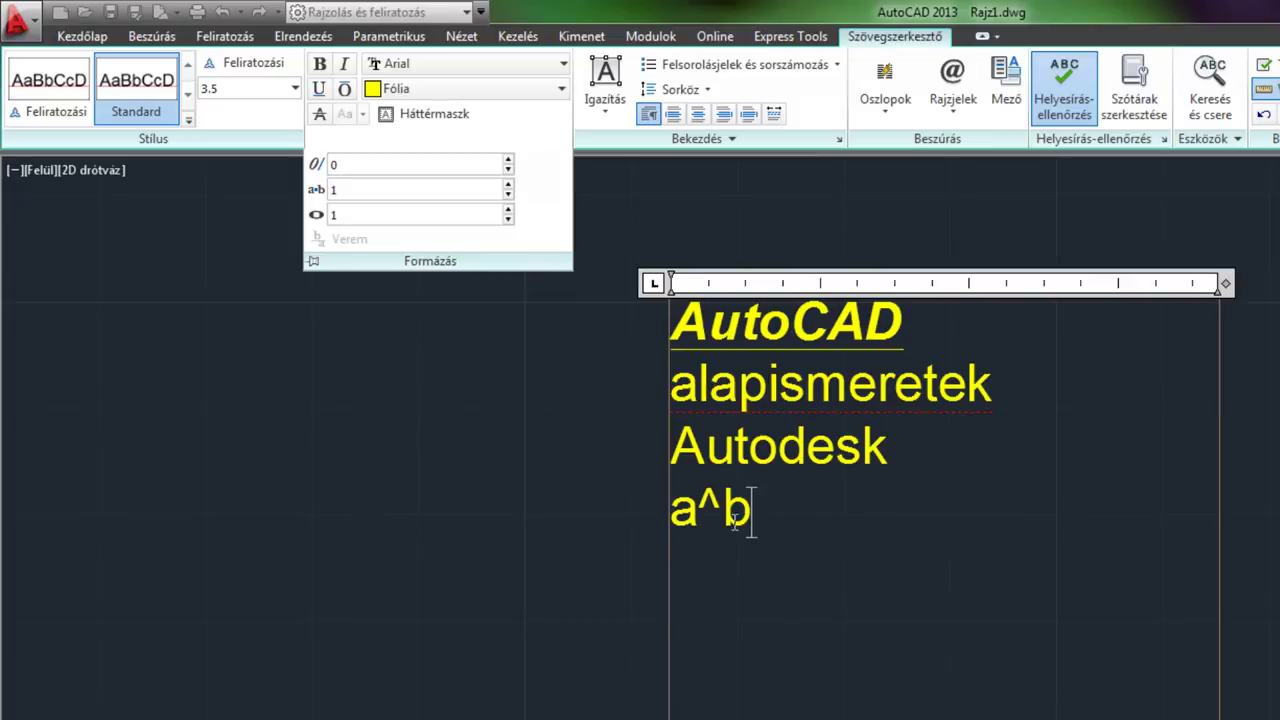
# Step: Replace the a^b text with a capital A
pyautogui.doubleClick(750, 512)
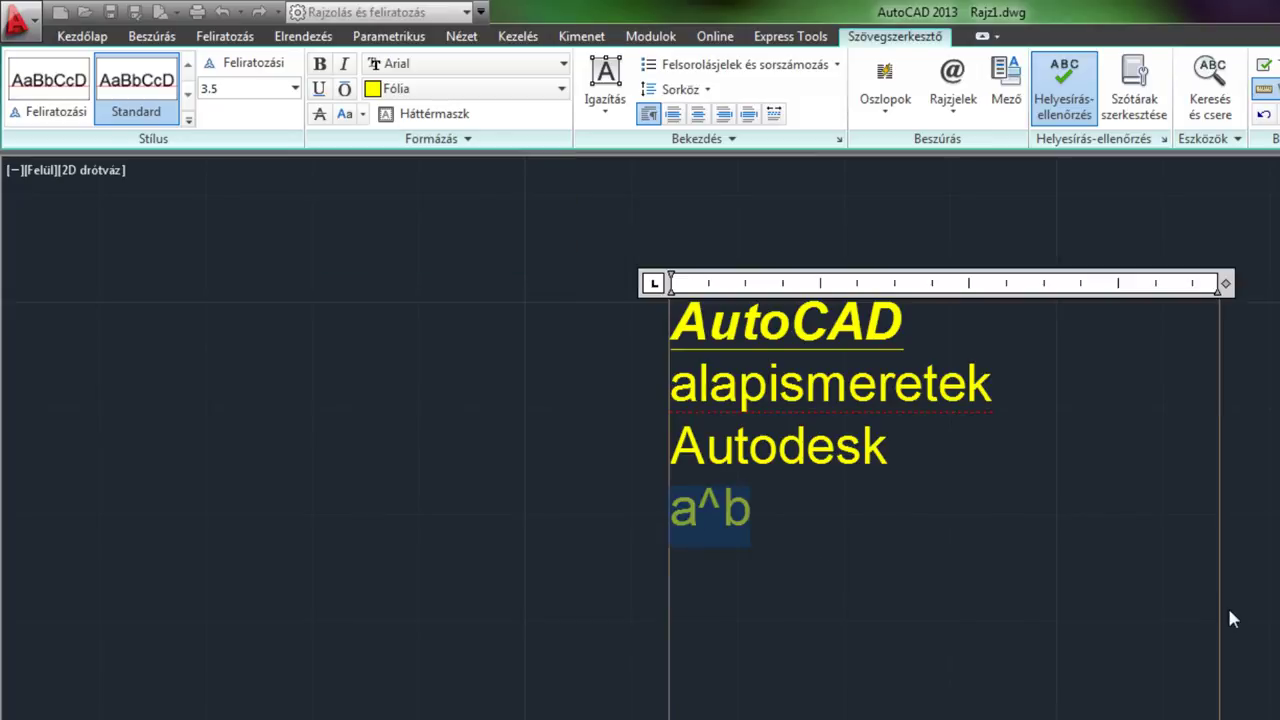
pyautogui.press('Delete')
pyautogui.write('A')
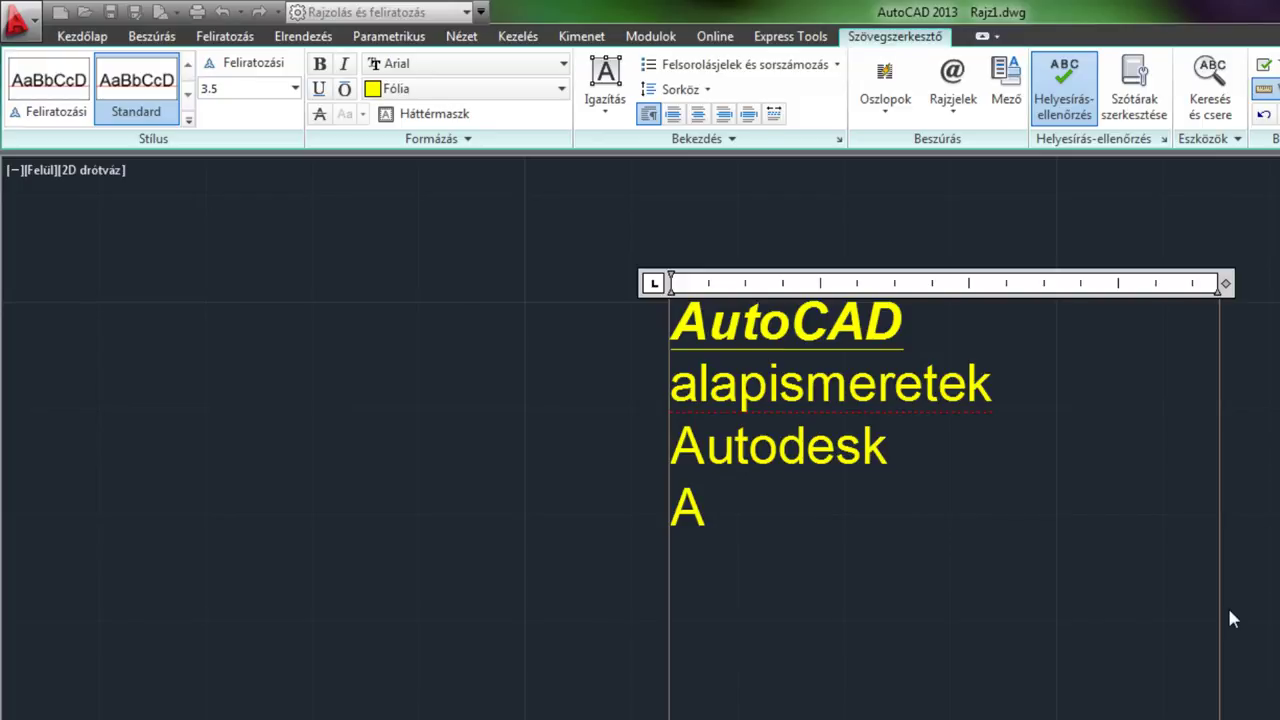
# Step: Type ^2 after A and stack it so the line reads A with subscript 2
pyautogui.hotkey('ctrl', 'alt', '3')
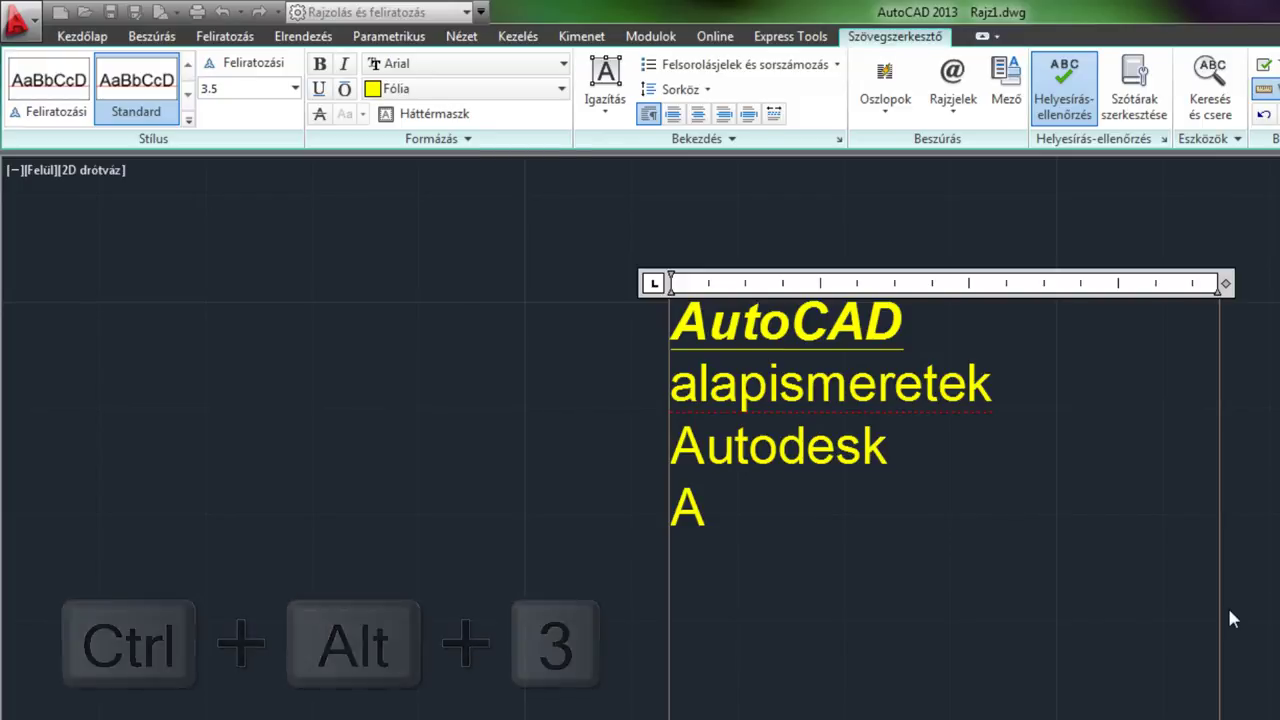
pyautogui.write('^2')
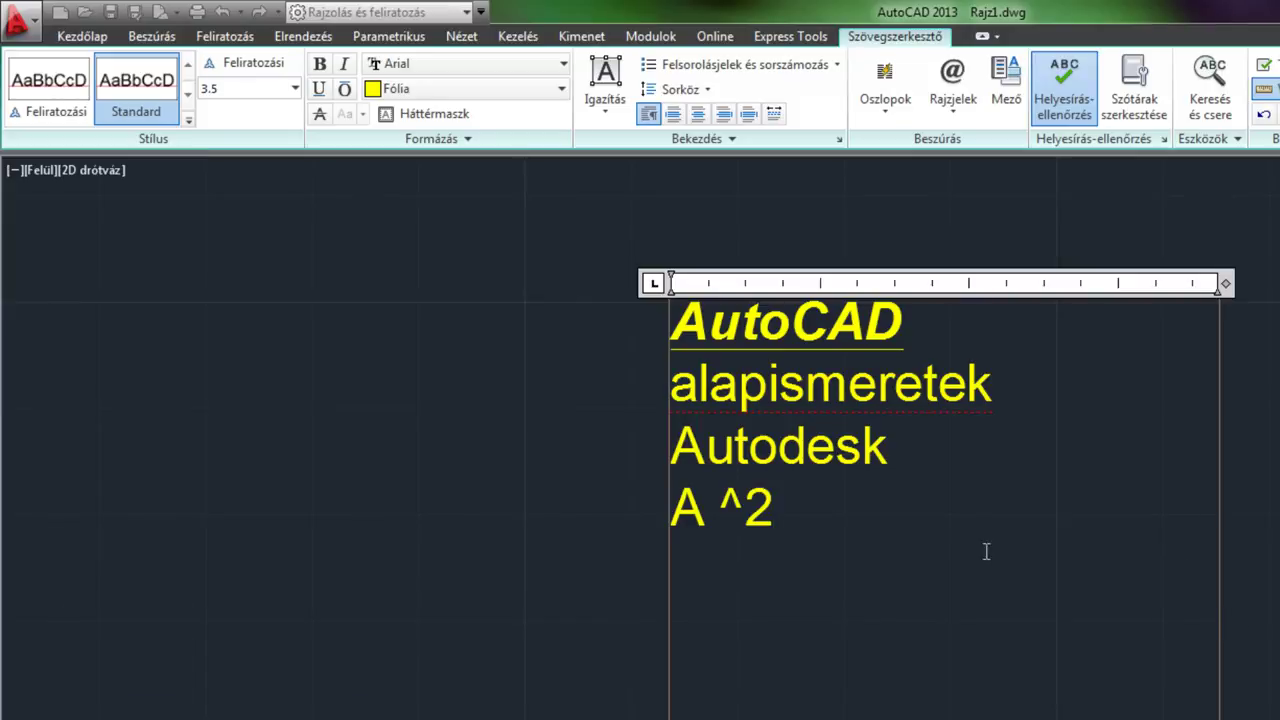
pyautogui.moveTo(776, 510); pyautogui.dragTo(706, 510)
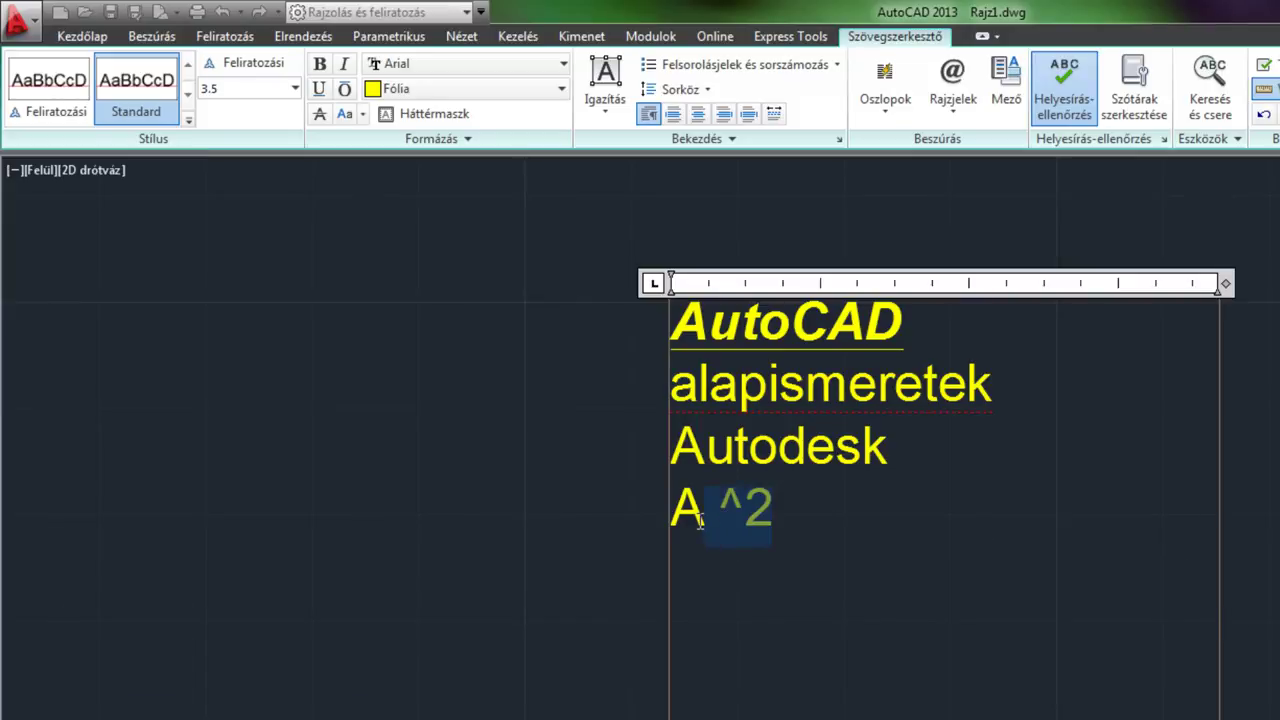
pyautogui.click(423, 138)
pyautogui.click(322, 241)
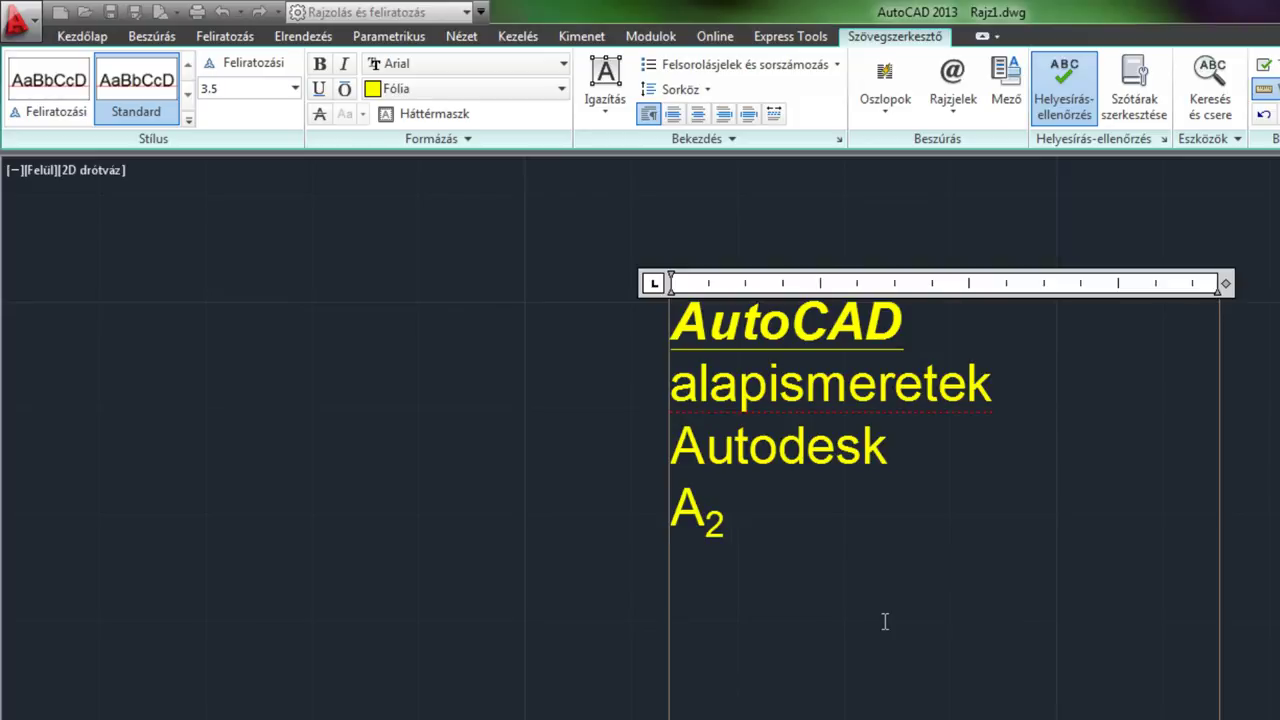
pyautogui.moveTo(885, 621)
pyautogui.mouseDown()
pyautogui.moveTo(673, 370)
pyautogui.moveTo(652, 322)
pyautogui.mouseUp()
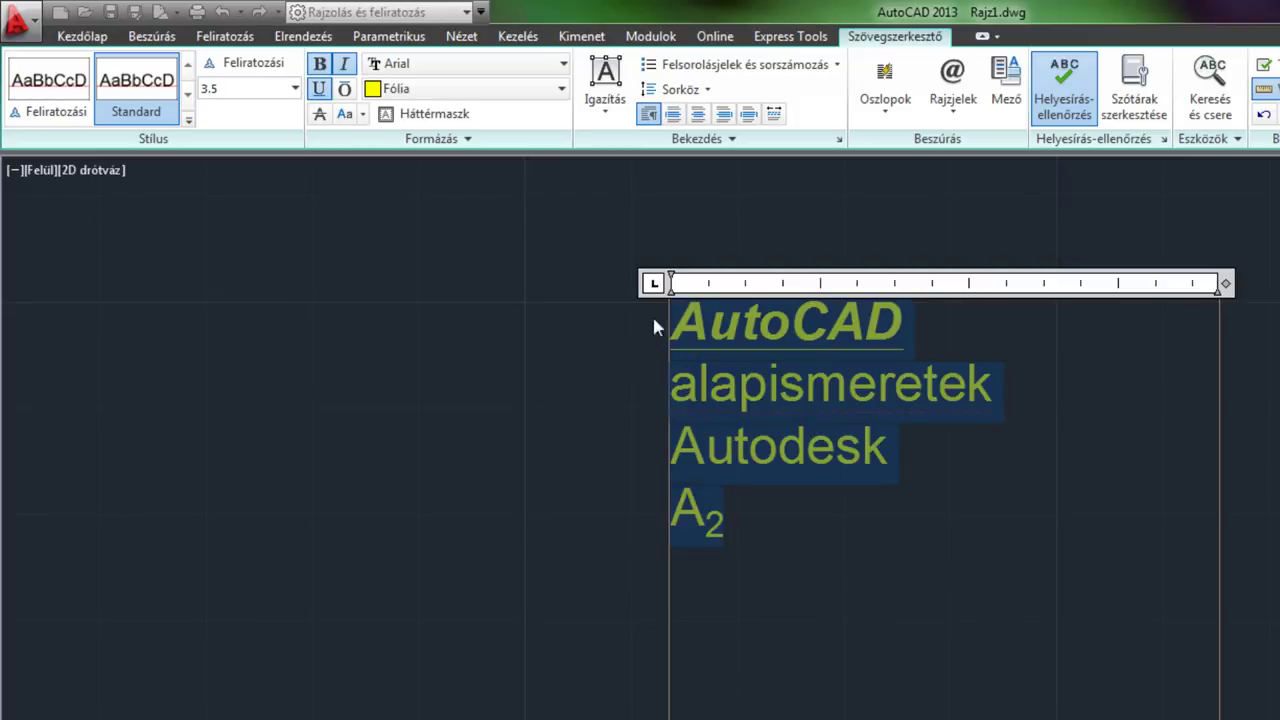
pyautogui.click(697, 113)
pyautogui.click(723, 116)
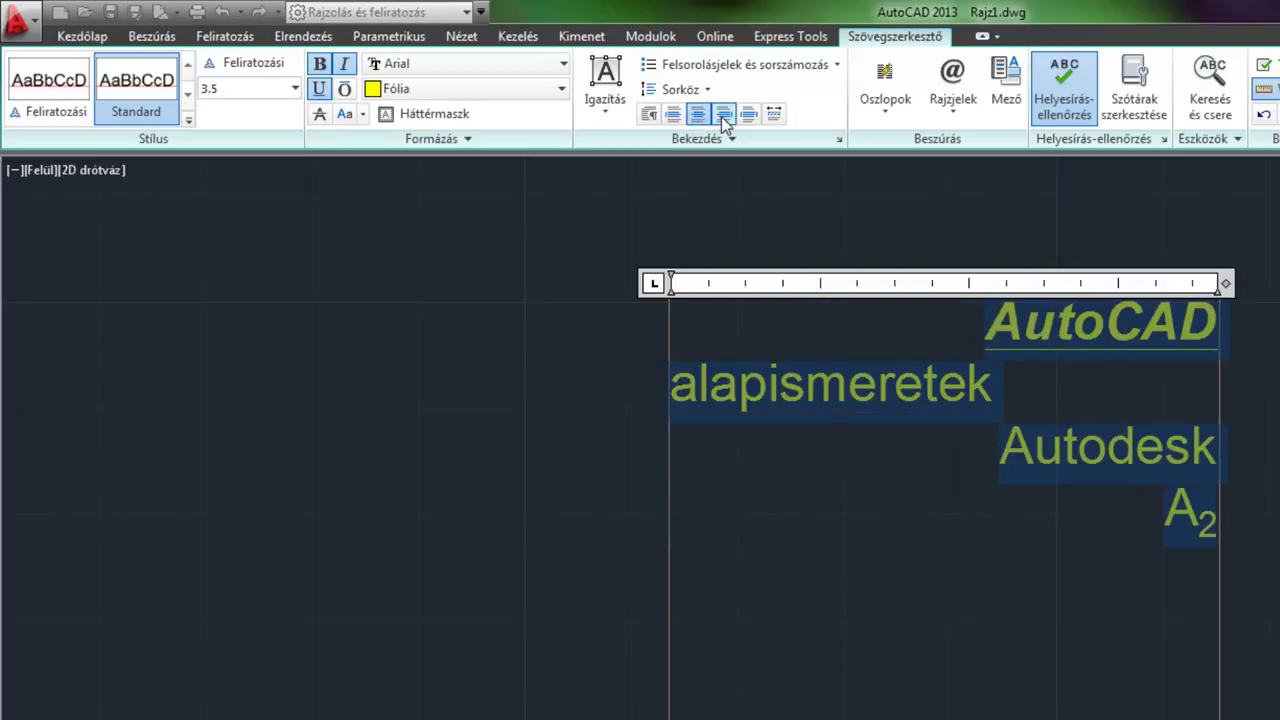
pyautogui.click(673, 113)
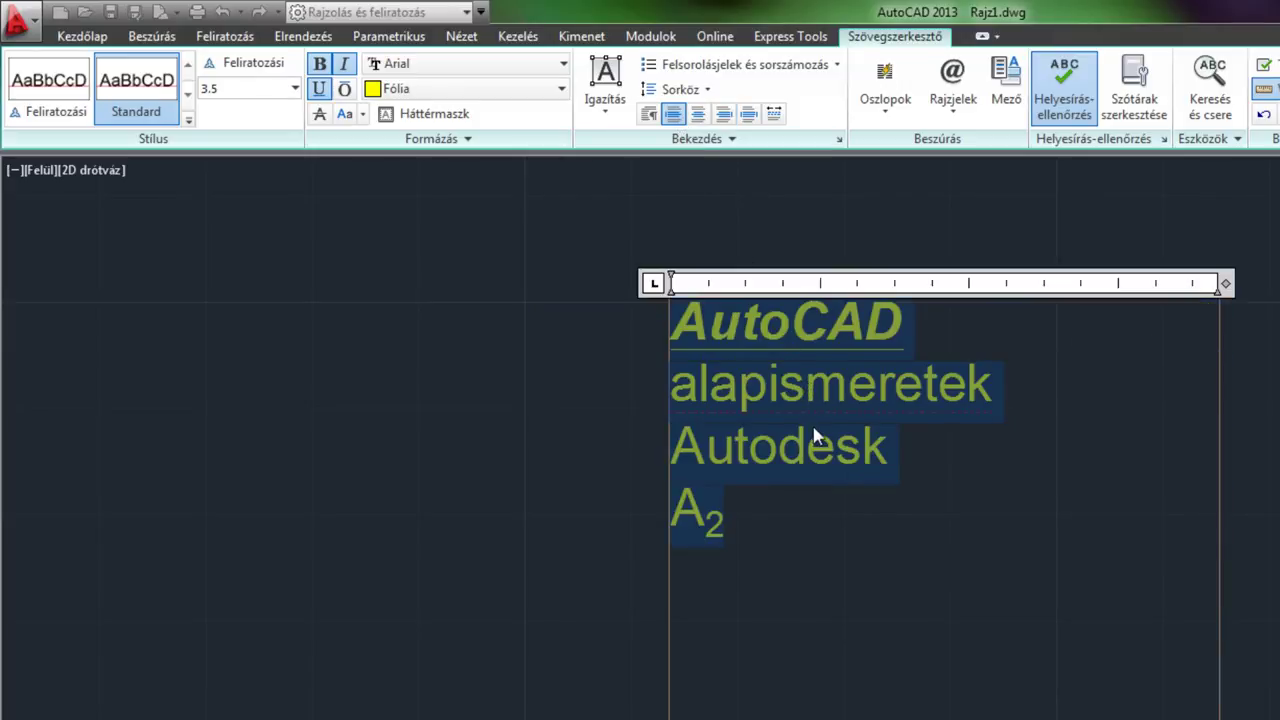
pyautogui.click(1050, 105)
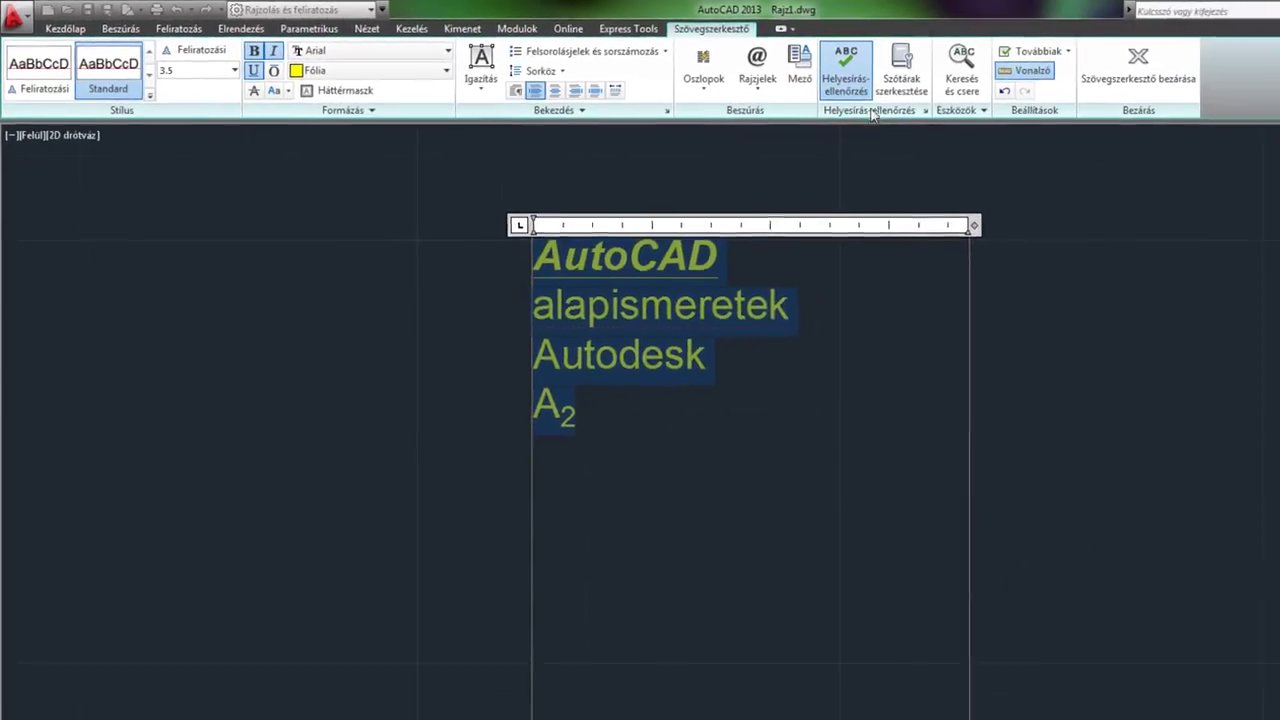
pyautogui.click(922, 110)
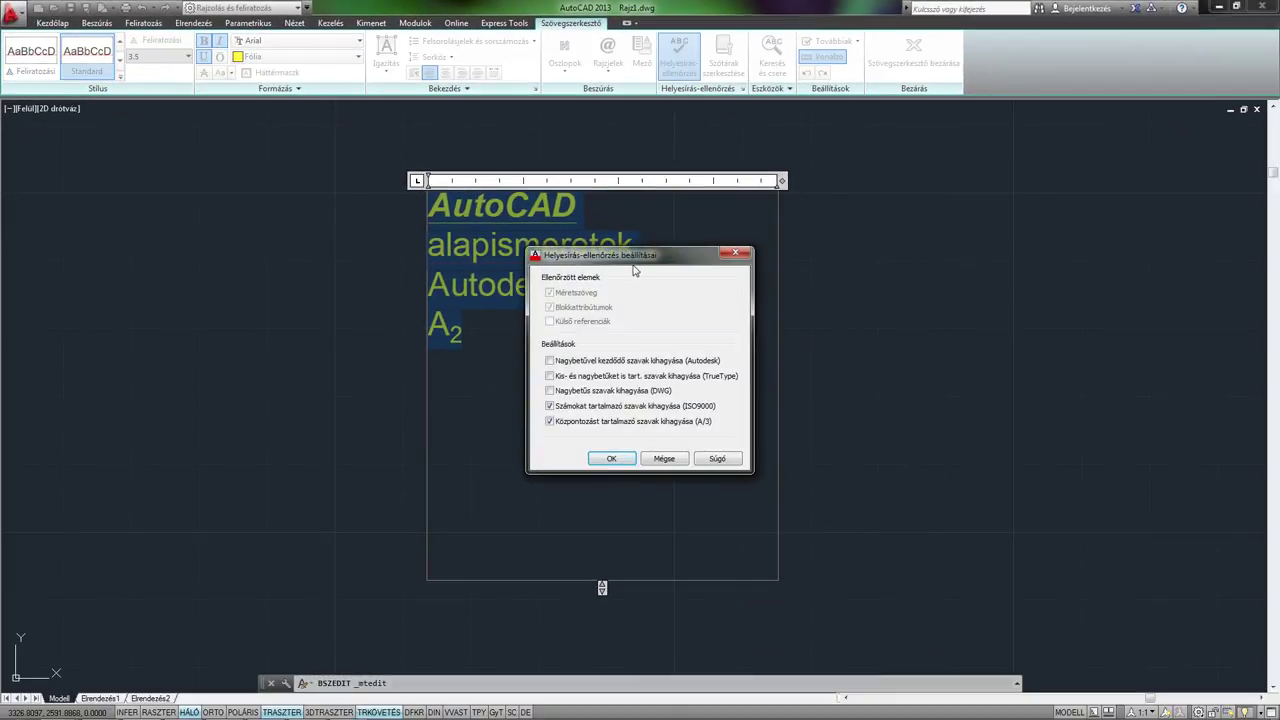
pyautogui.moveTo(666, 264); pyautogui.dragTo(629, 255)
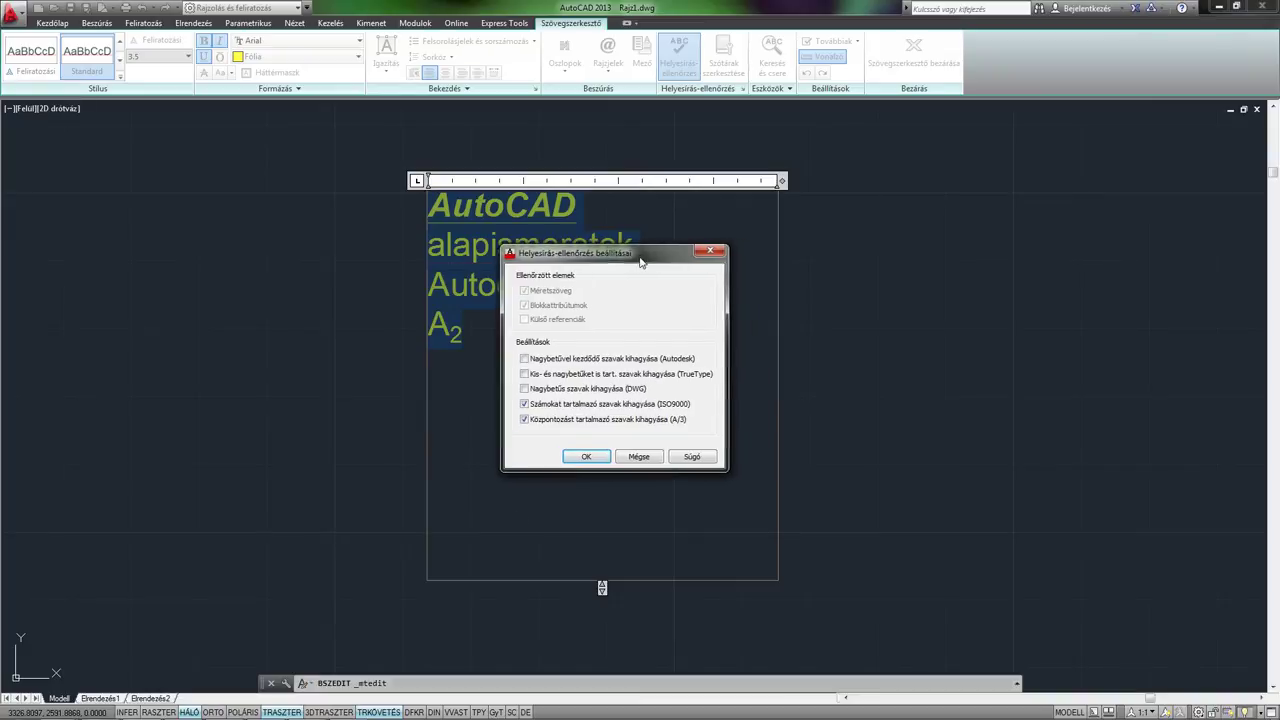
pyautogui.click(699, 246)
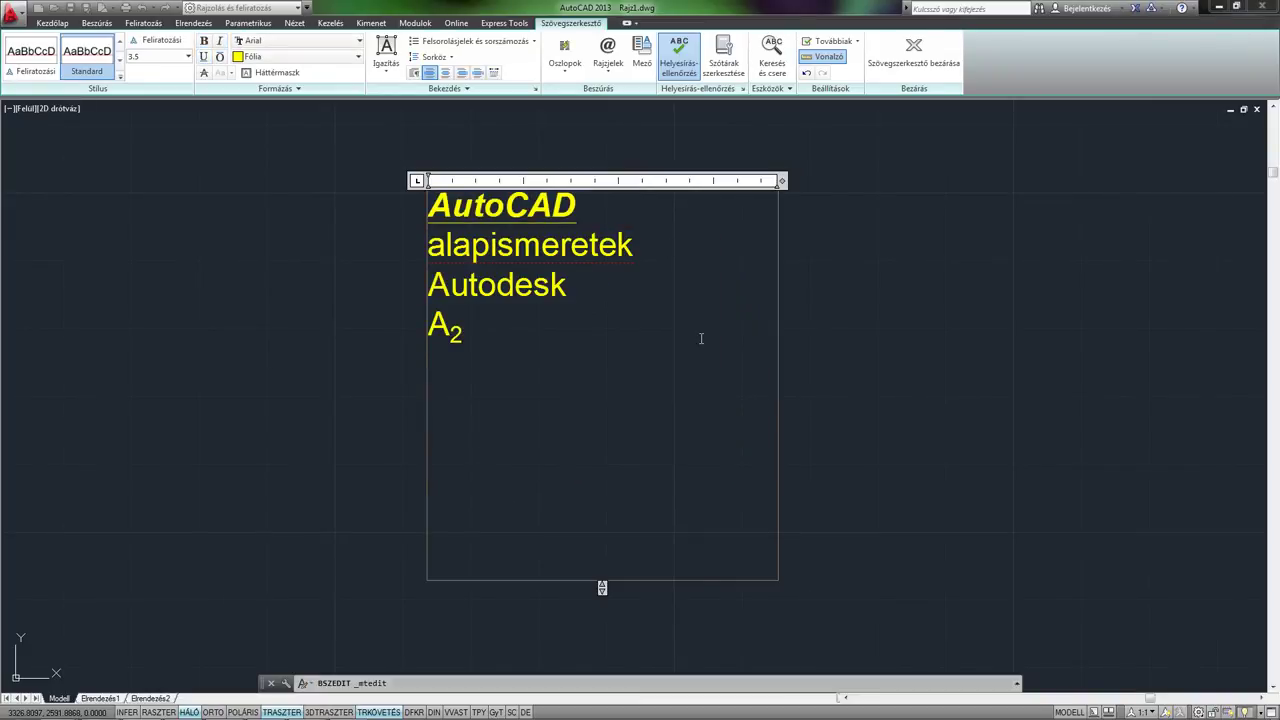
# Step: Enable Eszköztár megjelenítése in the editor settings, then exit and reopen the text with the toolbar
pyautogui.scroll(-2, 703, 288)
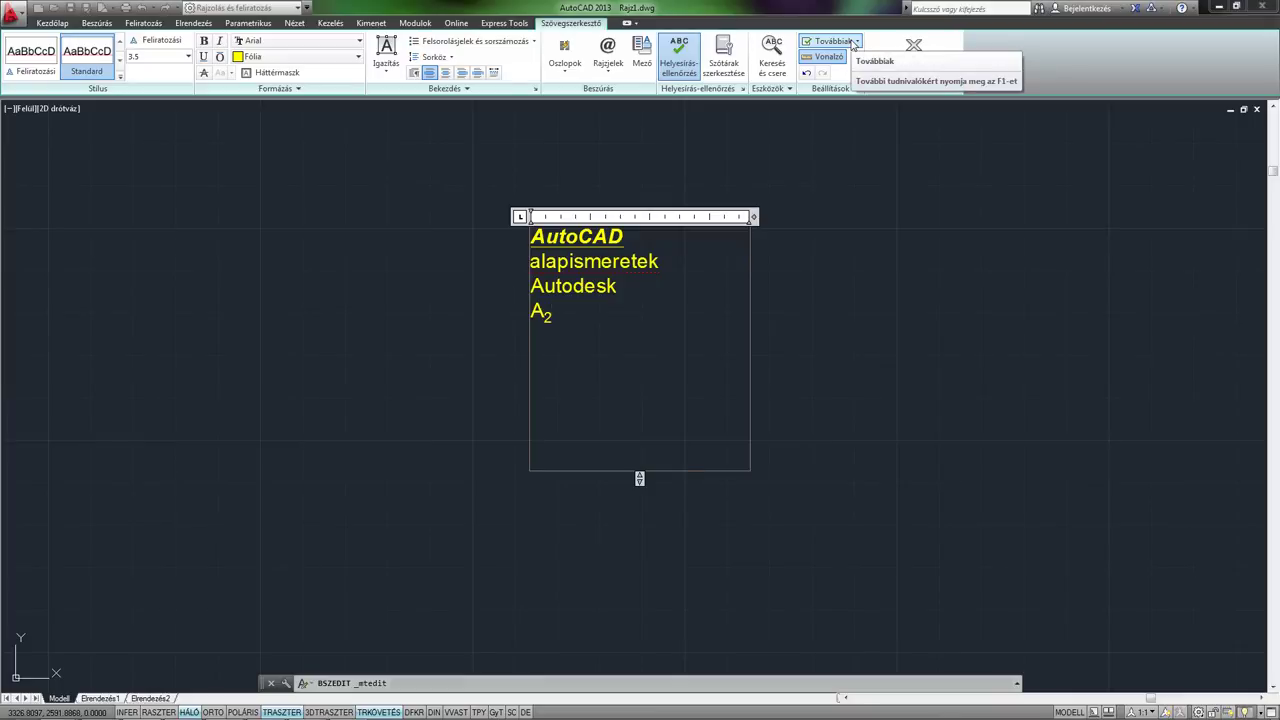
pyautogui.click(853, 43)
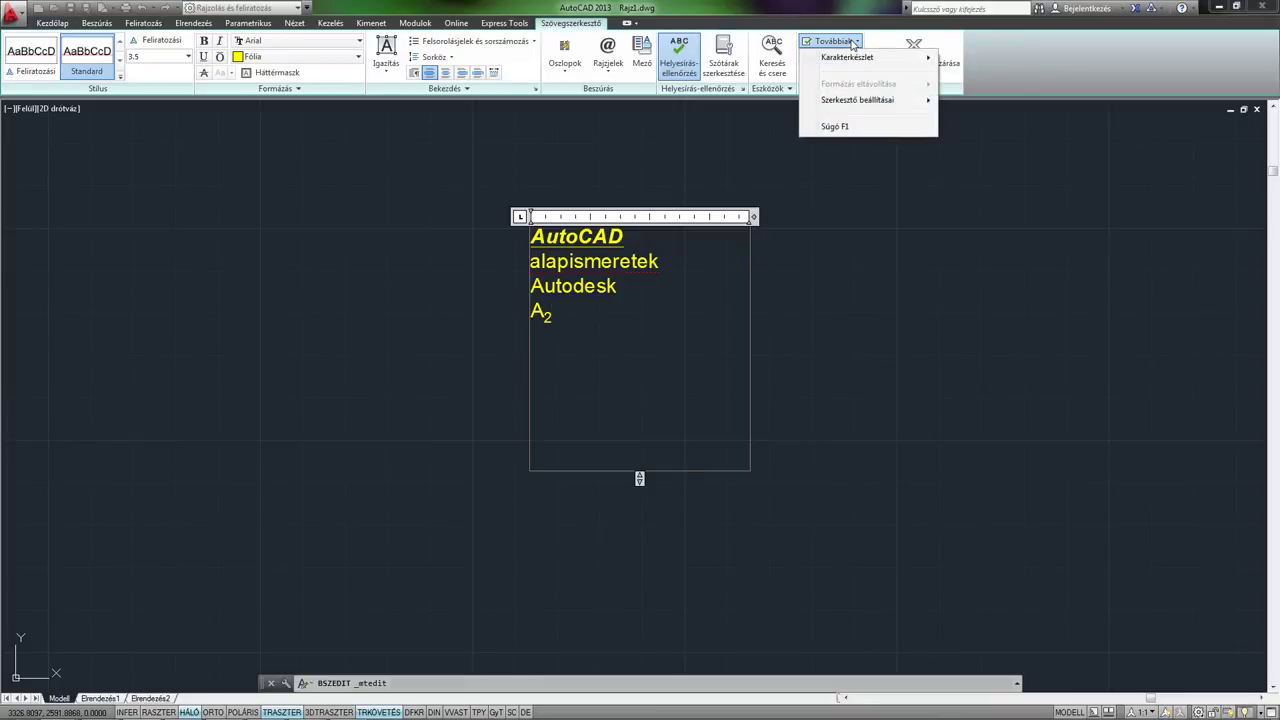
pyautogui.moveTo(858, 100)
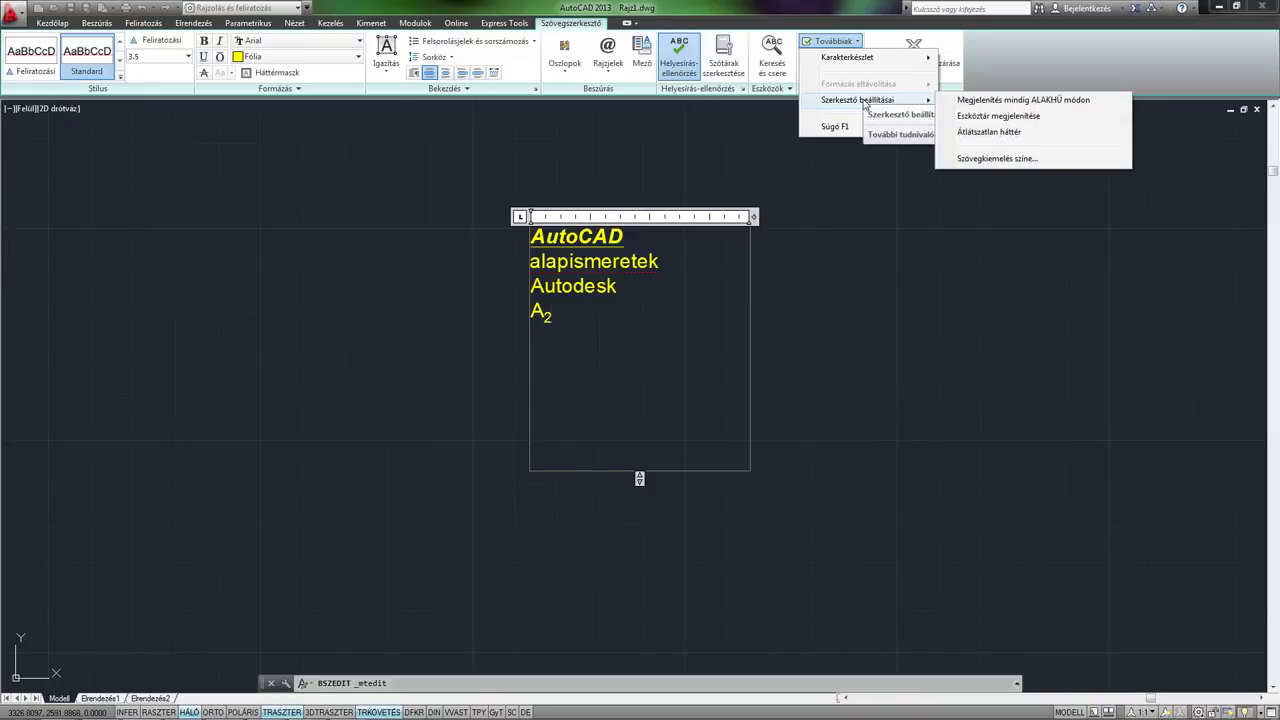
pyautogui.click(968, 120)
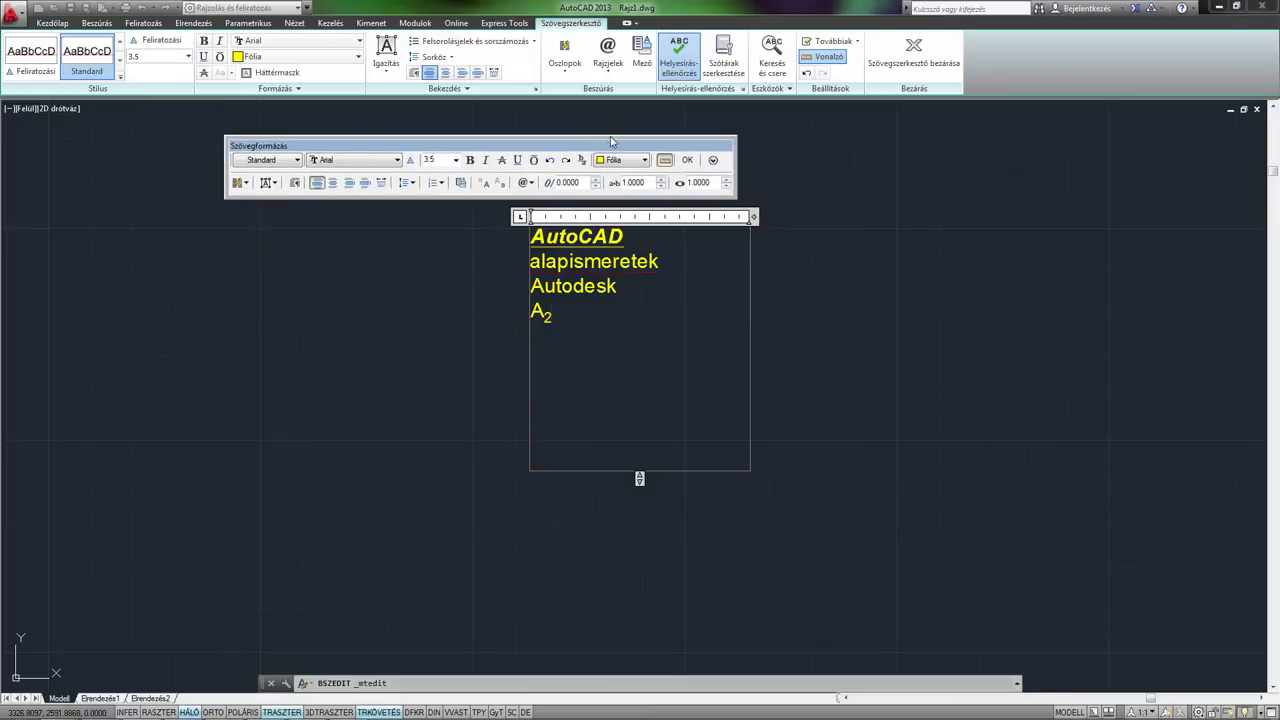
pyautogui.click(806, 345)
pyautogui.moveTo(800, 337)
pyautogui.mouseDown(button='middle')
pyautogui.moveTo(543, 371)
pyautogui.moveTo(586, 380)
pyautogui.mouseUp(button='middle')
pyautogui.doubleClick(489, 320)
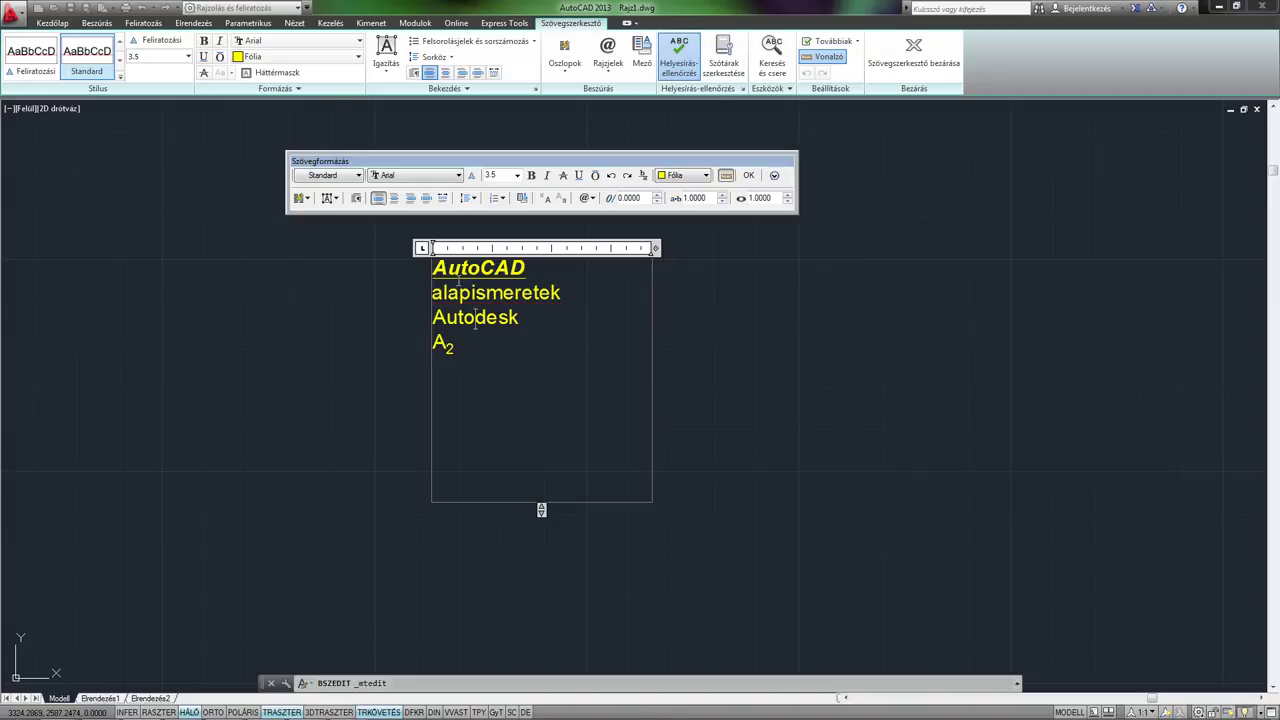
# Step: Keep Standard as the text style and select the 'todes' letters in Autodesk
pyautogui.click(336, 176)
pyautogui.click(330, 186)
pyautogui.moveTo(526, 320)
pyautogui.mouseDown()
pyautogui.moveTo(421, 321)
pyautogui.moveTo(460, 320)
pyautogui.mouseUp()
pyautogui.click(474, 320)
# Step: Format the selected 'todes' as bold italic Bell MT, then check the whole word Autodesk
pyautogui.click(531, 175)
pyautogui.click(547, 175)
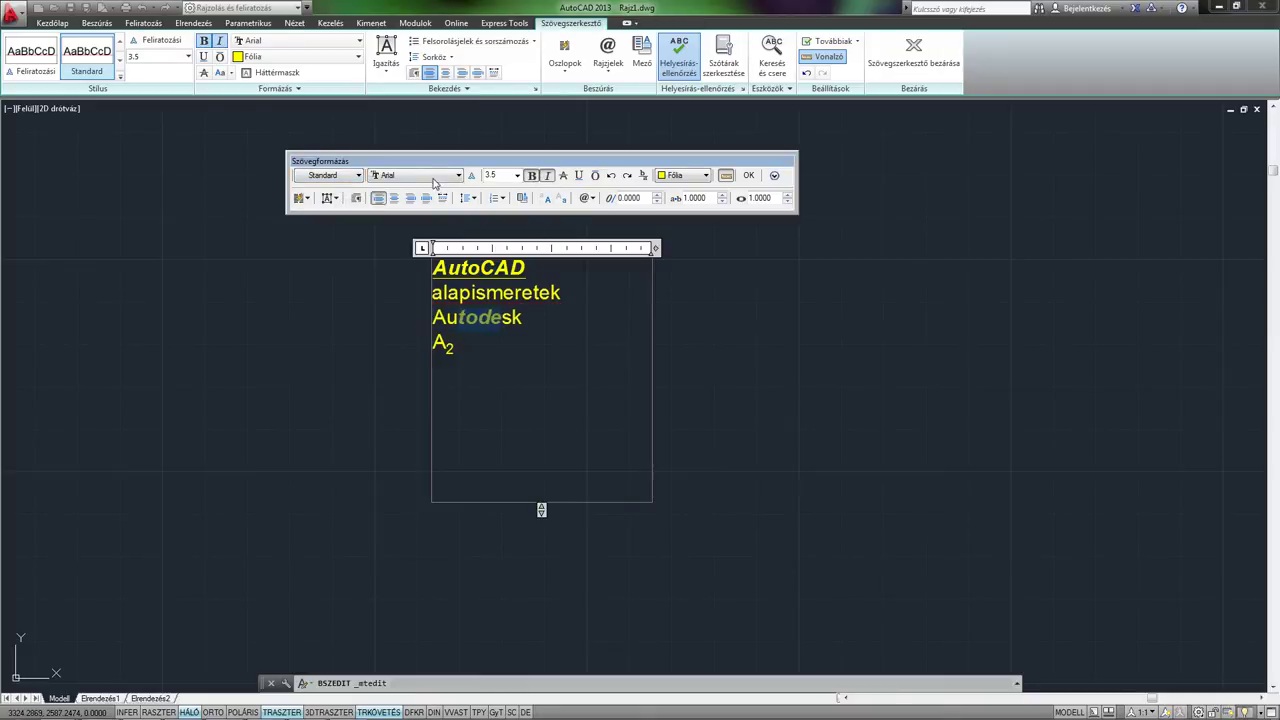
pyautogui.click(440, 176)
pyautogui.click(423, 293)
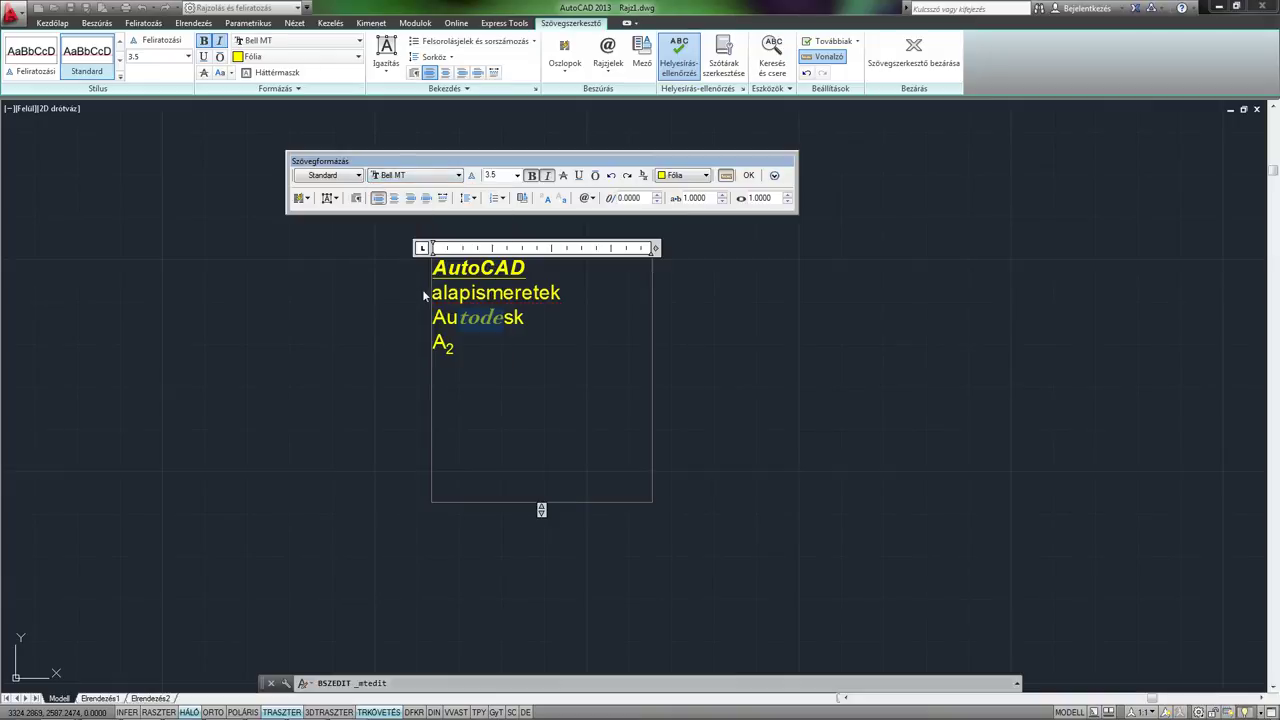
pyautogui.click(545, 320)
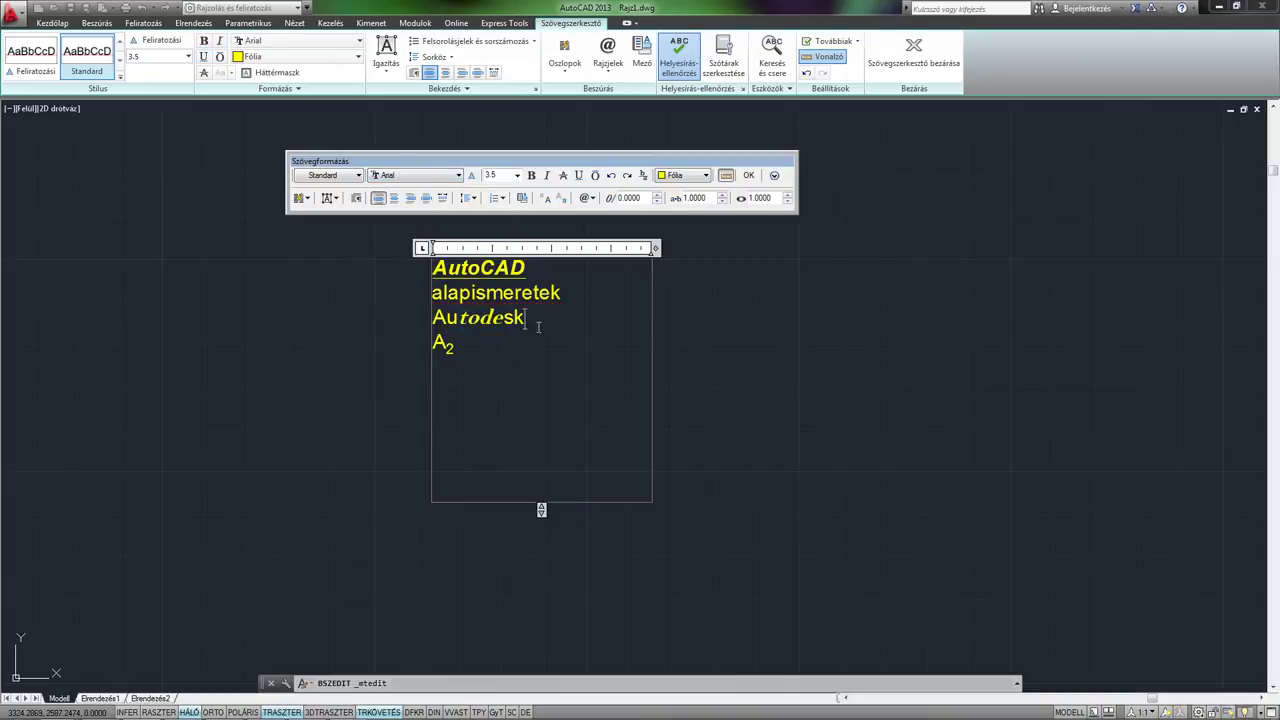
pyautogui.moveTo(538, 327); pyautogui.dragTo(433, 328)
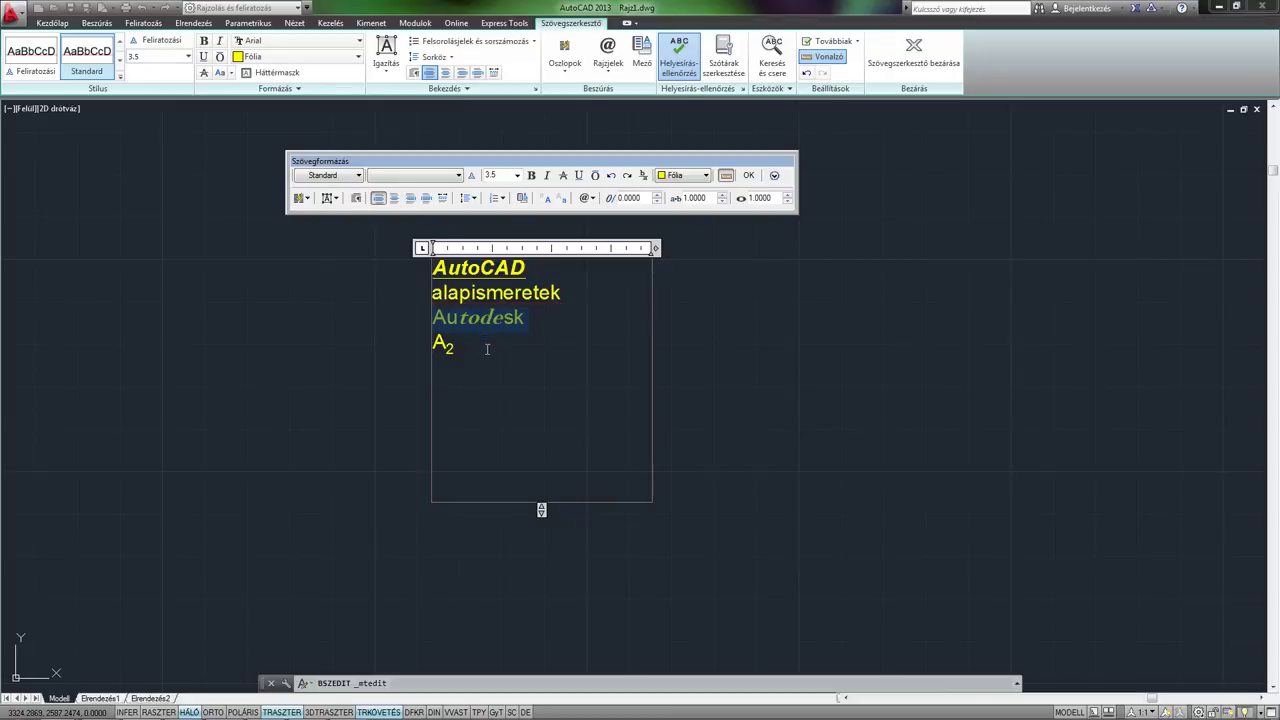
pyautogui.click(528, 322)
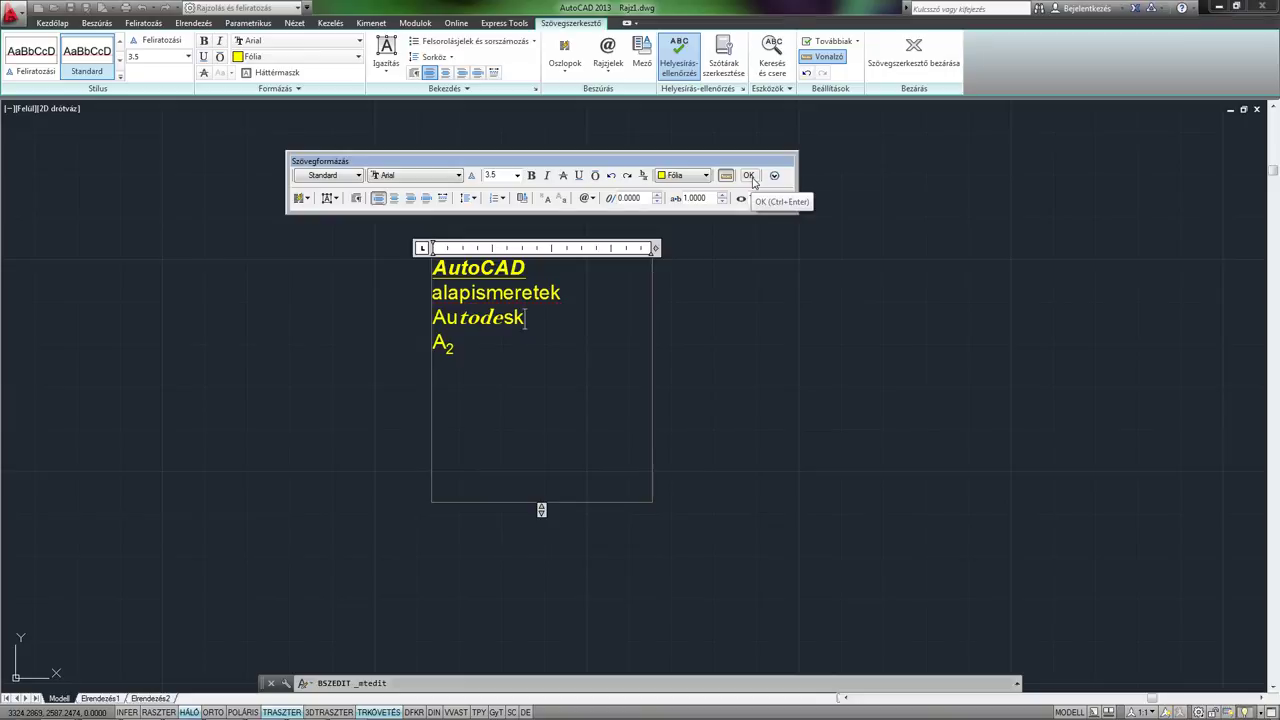
# Step: Commit the four formatted text lines to the drawing and pan to view them
pyautogui.click(753, 180)
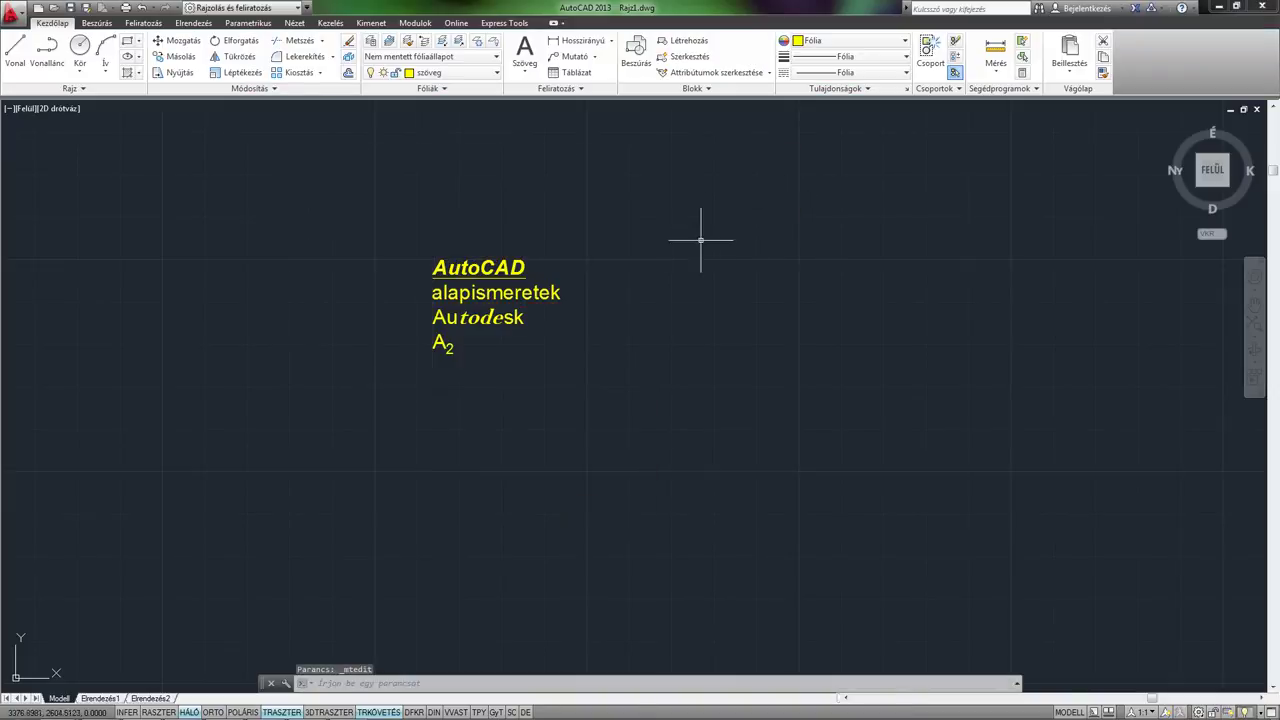
pyautogui.moveTo(700, 243)
pyautogui.mouseDown(button='middle')
pyautogui.moveTo(646, 234)
pyautogui.moveTo(585, 261)
pyautogui.mouseUp(button='middle')
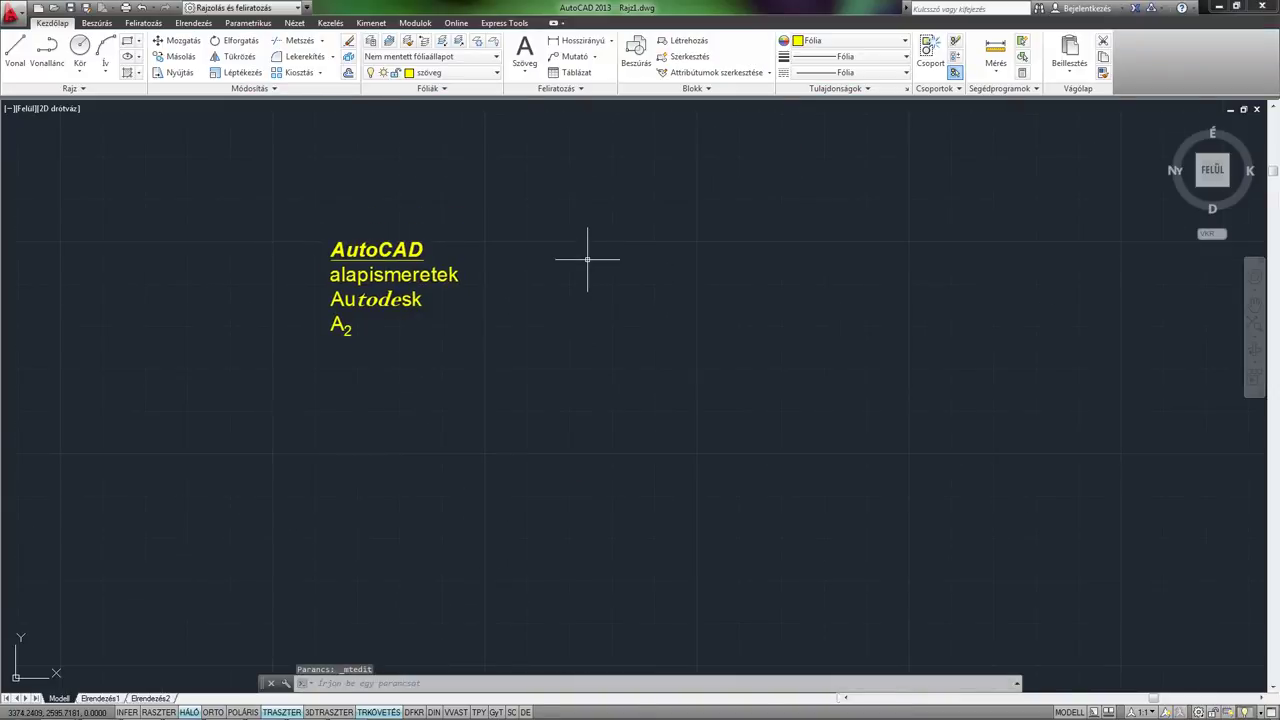